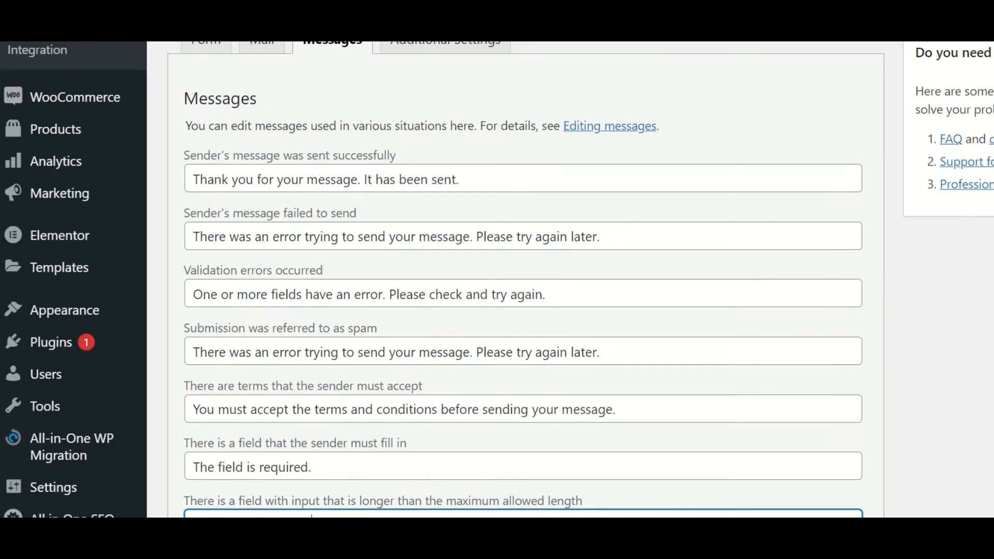
Check the contact form's additional settings and open the Book Today! page for editing with Elementor
{"action": "left_click", "coordinate": [437, 227]}
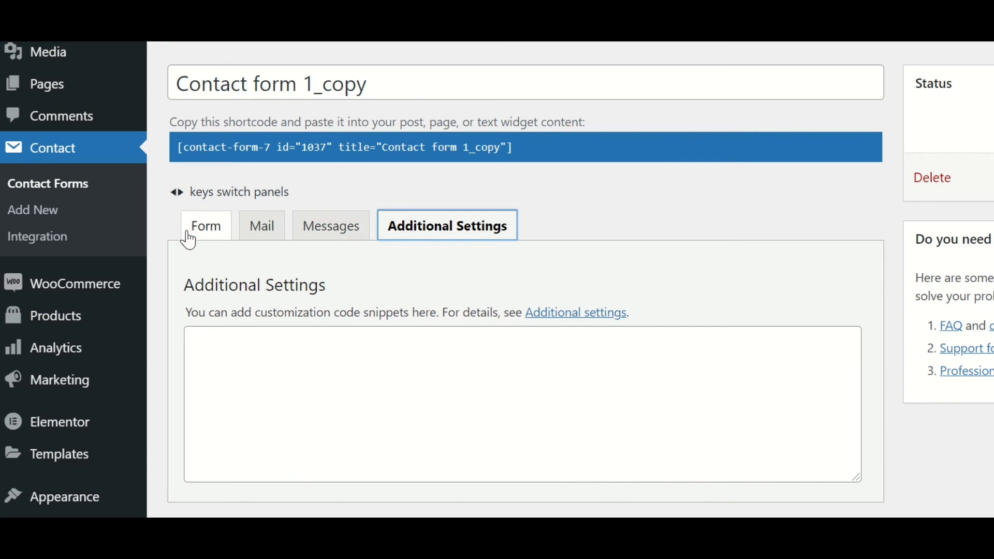
{"action": "mouse_move", "coordinate": [39, 94]}
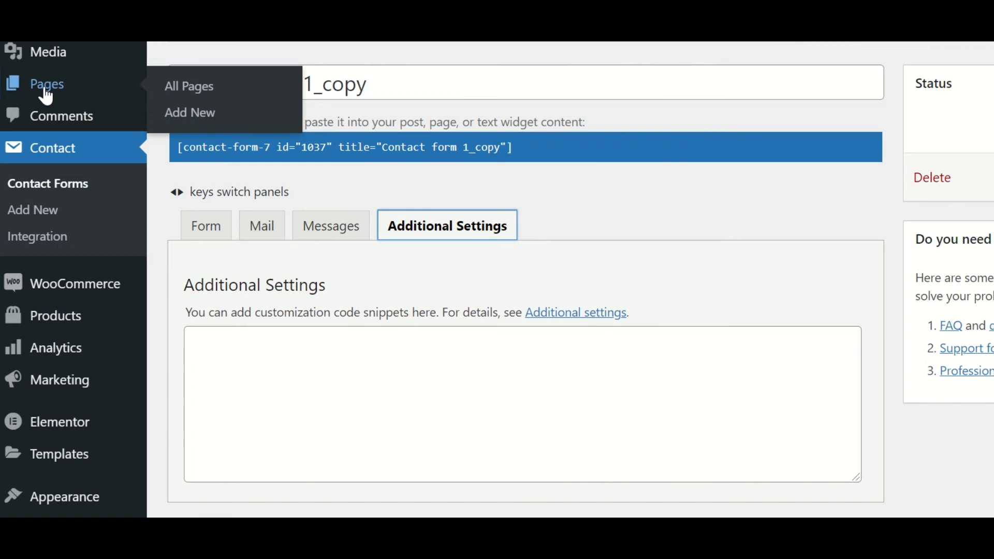
{"action": "left_click", "coordinate": [45, 92]}
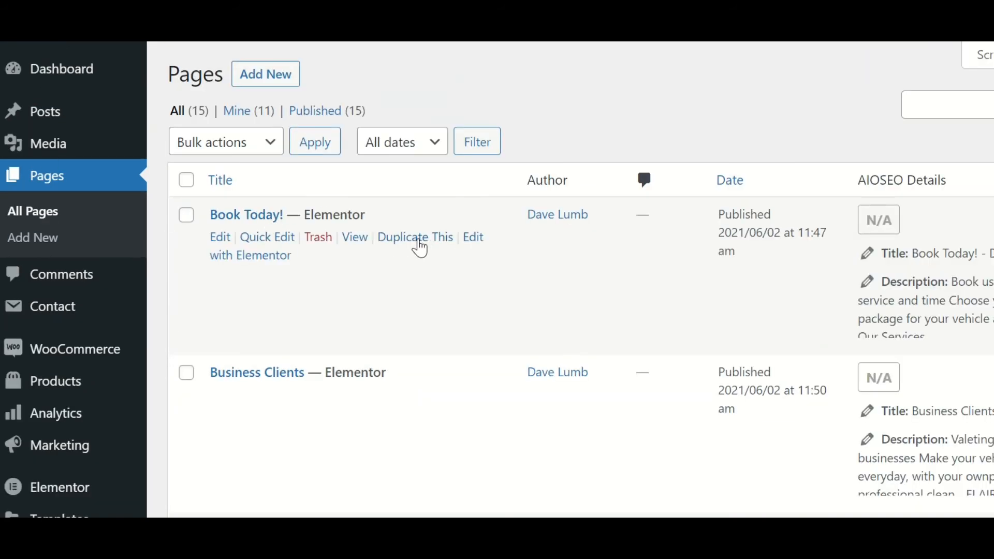
{"action": "left_click", "coordinate": [473, 244]}
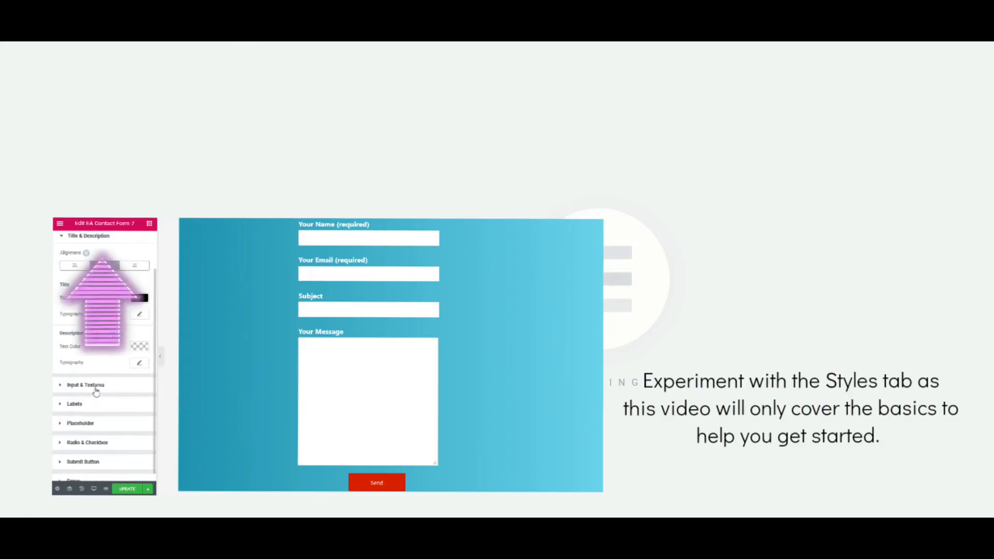
Examine the Input & Textarea style options of the EA Contact Form 7 widget
{"action": "left_click", "coordinate": [96, 388]}
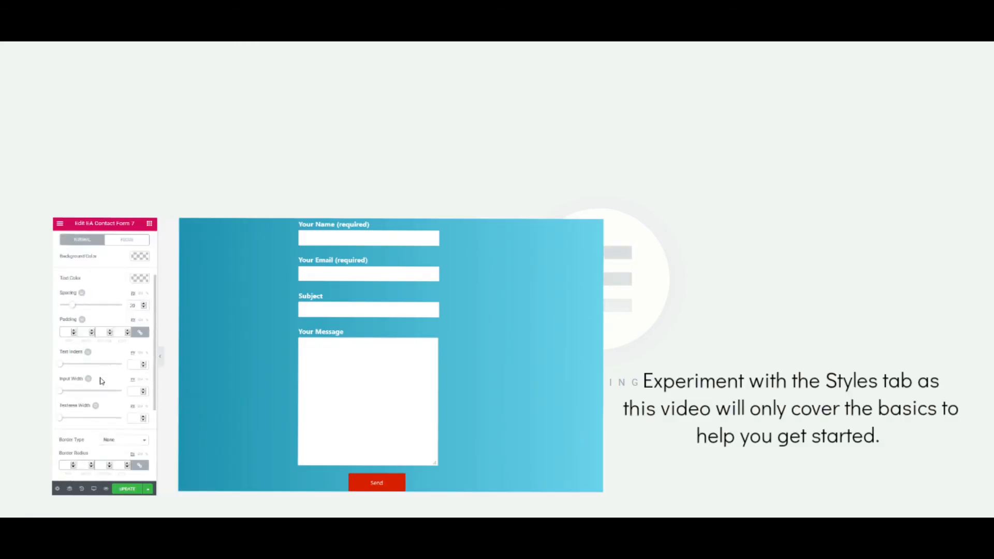
{"action": "scroll", "coordinate": [102, 381], "scroll_direction": "down", "scroll_amount": 2}
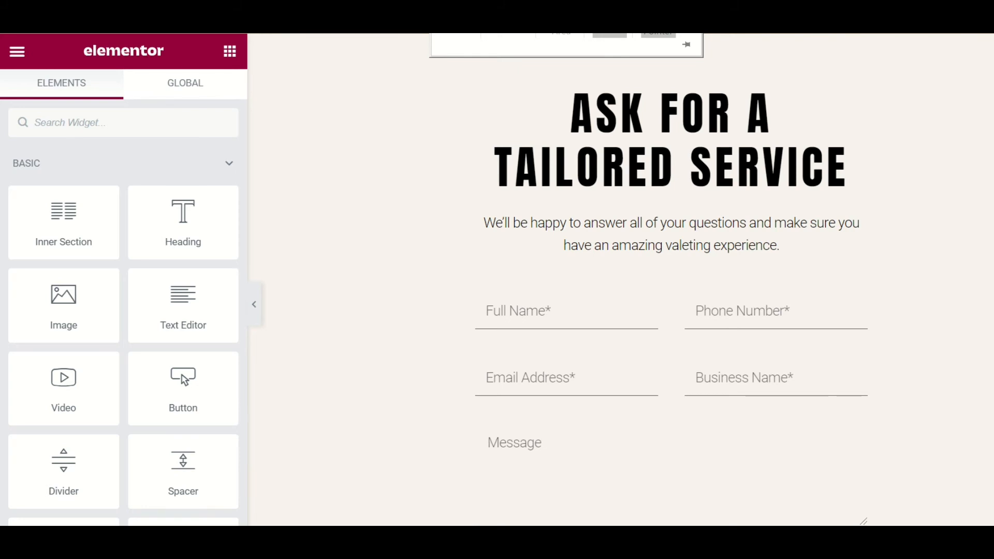
Open the tailored service form's settings and examine the Full Name field's type, label, placeholder, required state and column width
{"action": "left_click", "coordinate": [552, 314]}
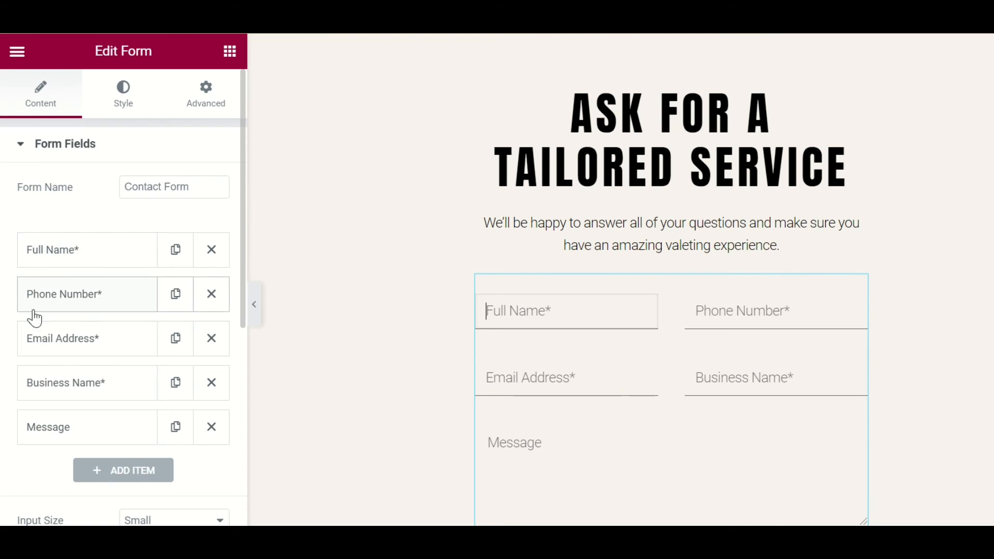
{"action": "left_click", "coordinate": [56, 265]}
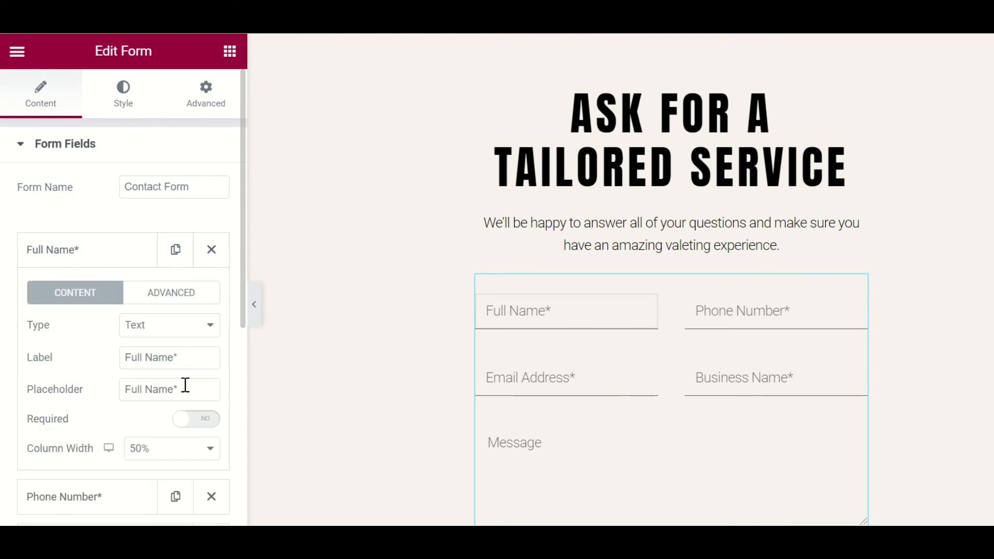
{"action": "left_click_drag", "start_coordinate": [184, 359], "coordinate": [121, 360]}
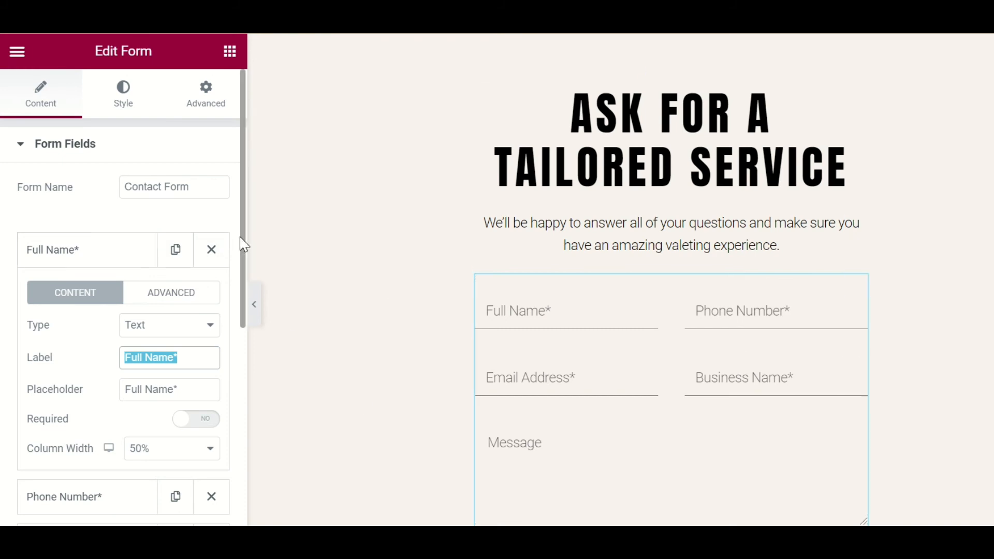
Review the tailored service form's button settings and compare them with its submit button on the page
{"action": "left_click_drag", "start_coordinate": [244, 244], "coordinate": [233, 512]}
{"action": "scroll", "coordinate": [233, 512], "scroll_direction": "down", "scroll_amount": 3}
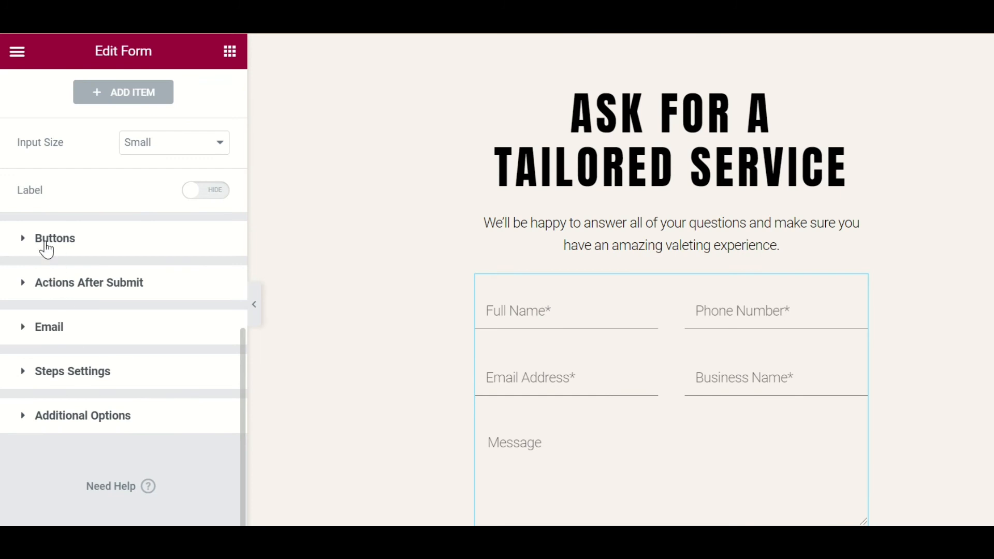
{"action": "left_click", "coordinate": [46, 244]}
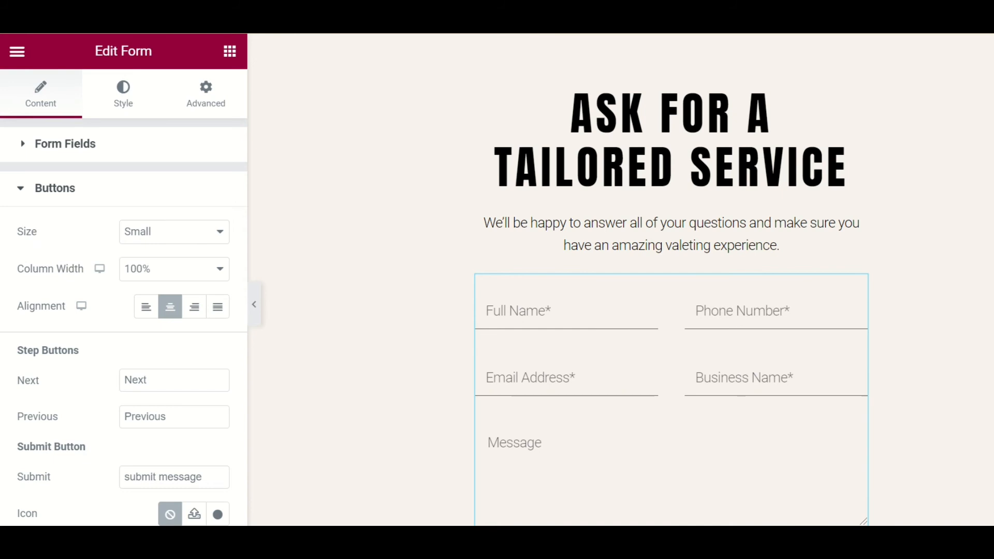
{"action": "scroll", "coordinate": [765, 399], "scroll_direction": "down", "scroll_amount": 4}
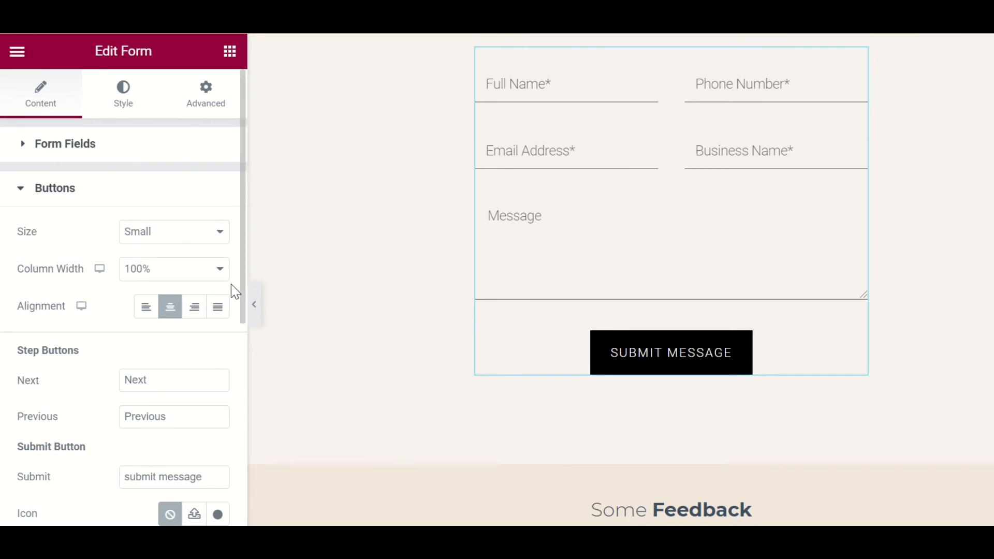
Review the tailored service form's Actions After Submit and Email settings
{"action": "left_click_drag", "start_coordinate": [244, 291], "coordinate": [233, 415]}
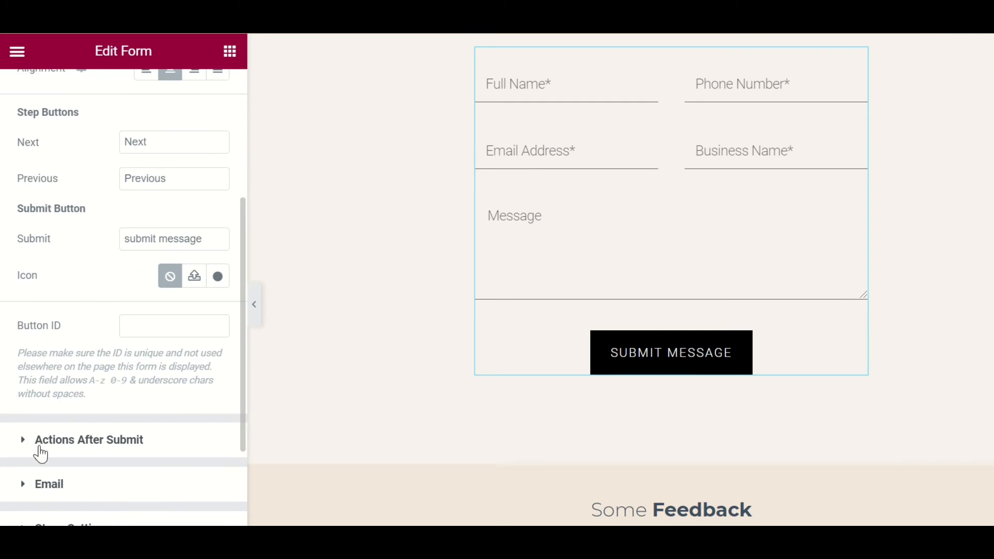
{"action": "left_click", "coordinate": [41, 455]}
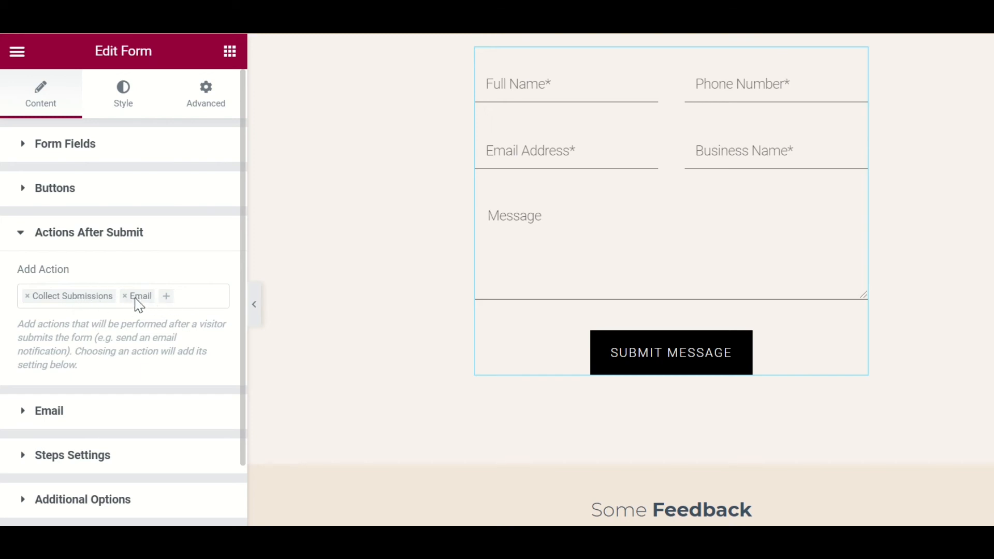
{"action": "left_click", "coordinate": [58, 415]}
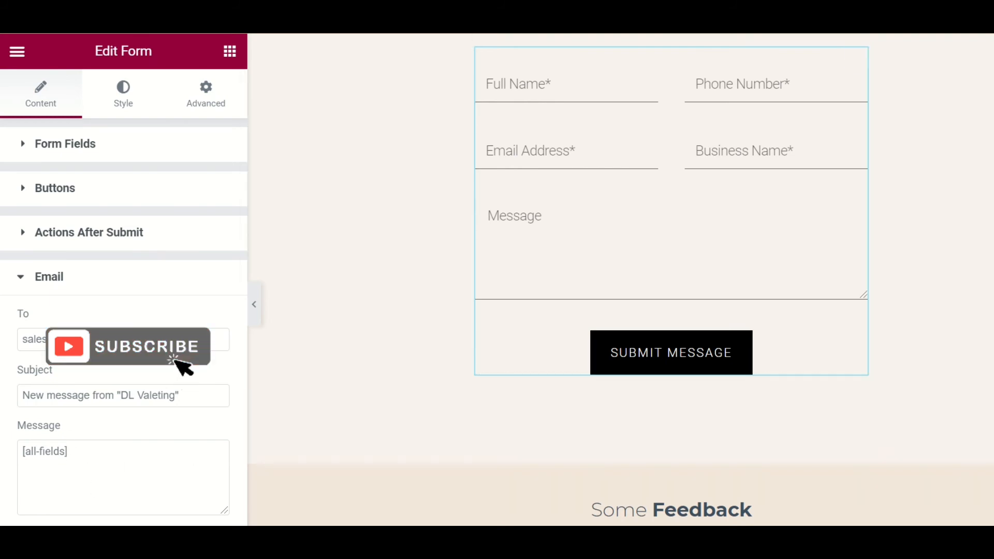
Add a new section above the Some Feedback heading and place a two-column inner section in it
{"action": "scroll", "coordinate": [621, 280], "scroll_direction": "down", "scroll_amount": 1}
{"action": "scroll", "coordinate": [663, 175], "scroll_direction": "down", "scroll_amount": 6}
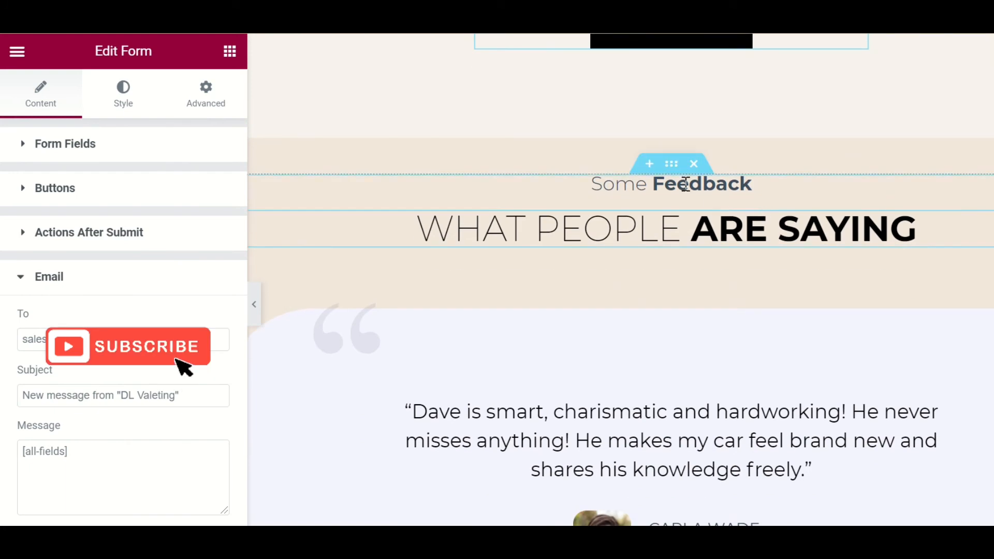
{"action": "left_click", "coordinate": [649, 164]}
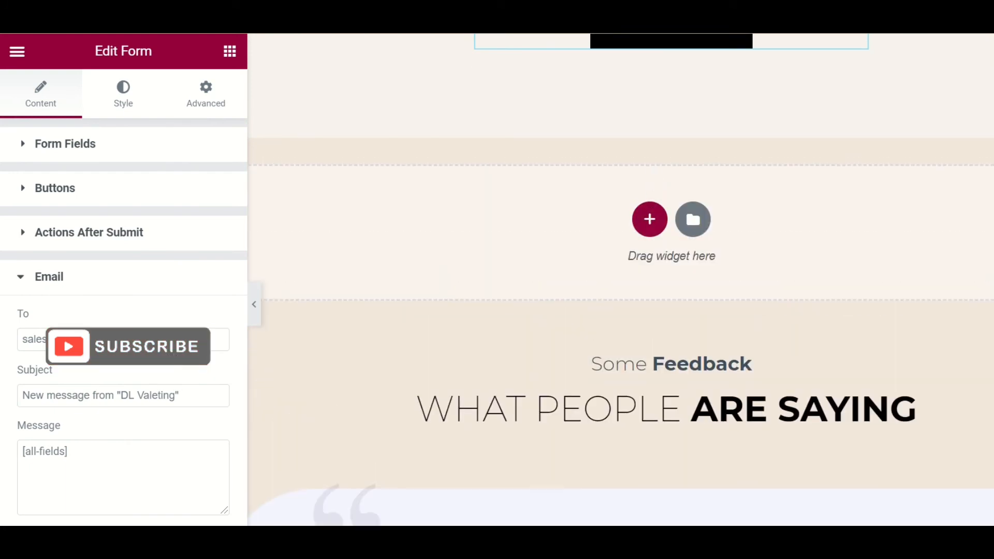
{"action": "left_click", "coordinate": [228, 52]}
{"action": "left_click_drag", "start_coordinate": [63, 214], "coordinate": [632, 217]}
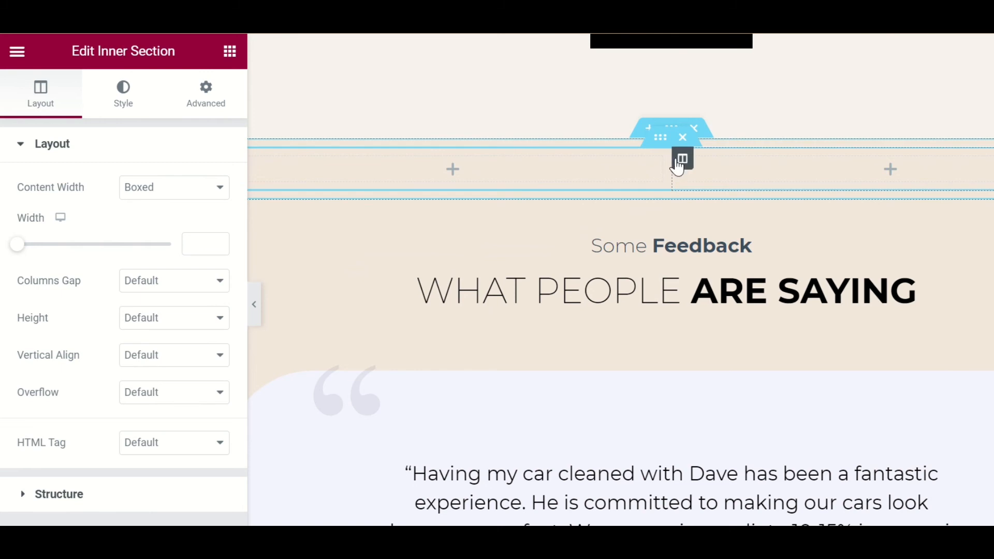
{"action": "right_click", "coordinate": [679, 158]}
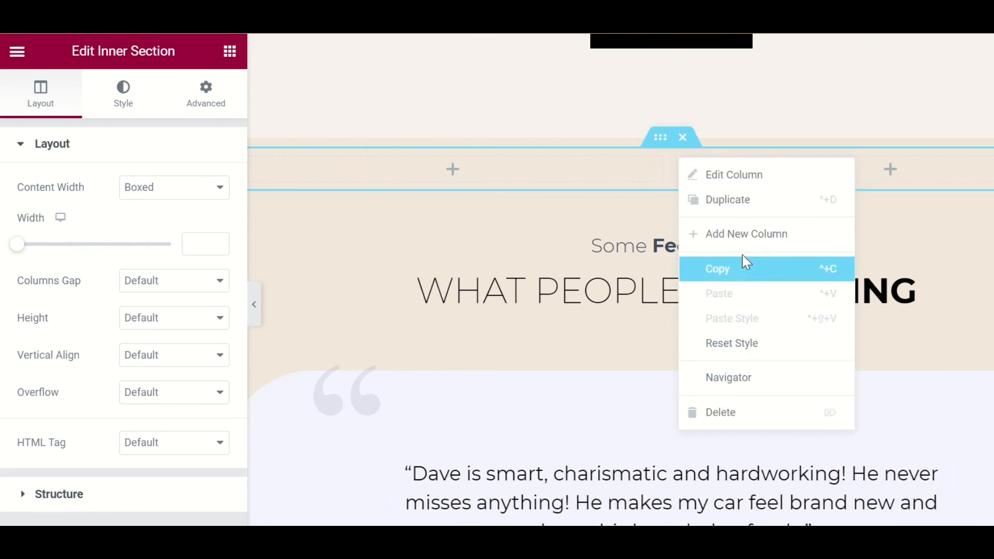
{"action": "left_click", "coordinate": [627, 175]}
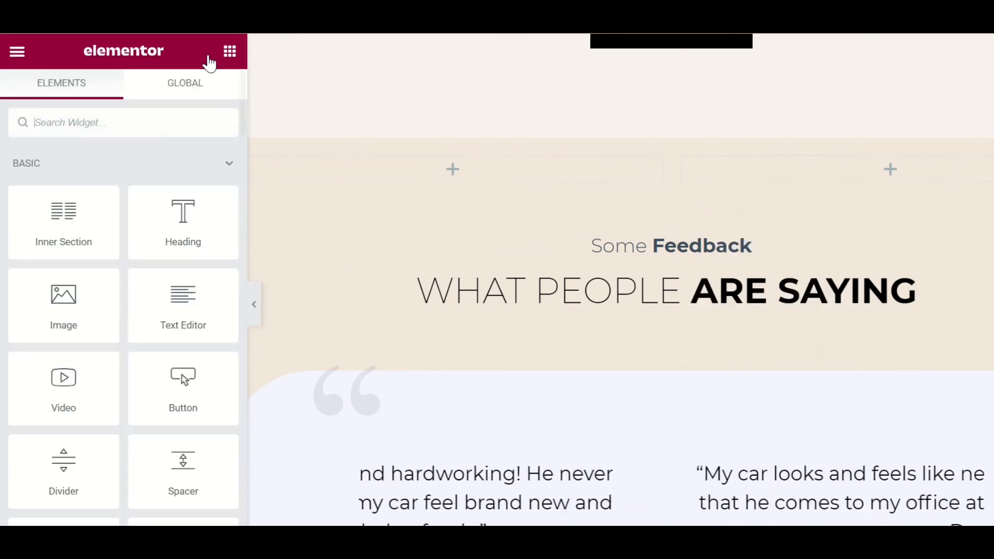
Add a heading reading "Join our mailing list" to the inner section's first column and a Text Editor widget beneath it
{"action": "left_click_drag", "start_coordinate": [187, 213], "coordinate": [474, 173]}
{"action": "left_click_drag", "start_coordinate": [158, 209], "coordinate": [5, 224]}
{"action": "type", "text": "Join our mailinm"}
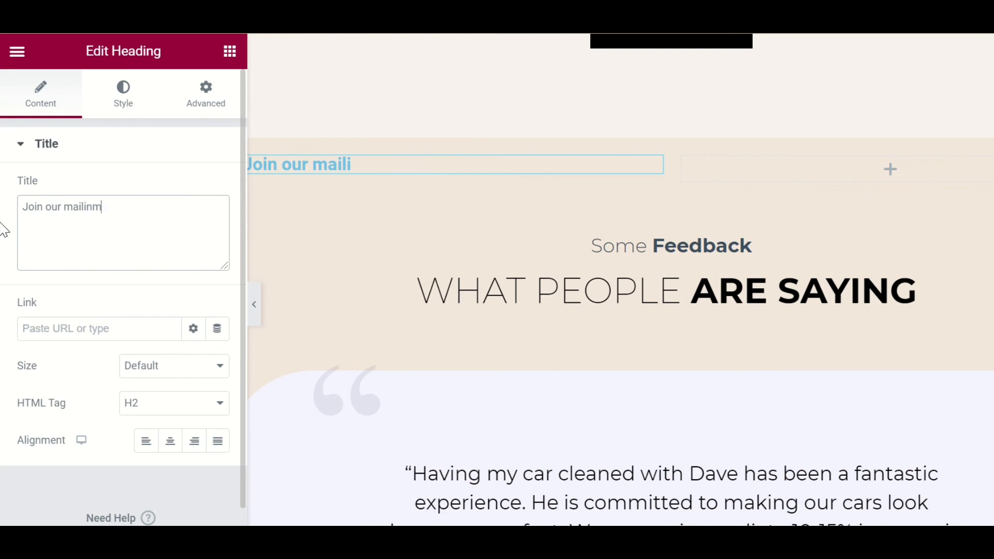
{"action": "type", "text": "g list"}
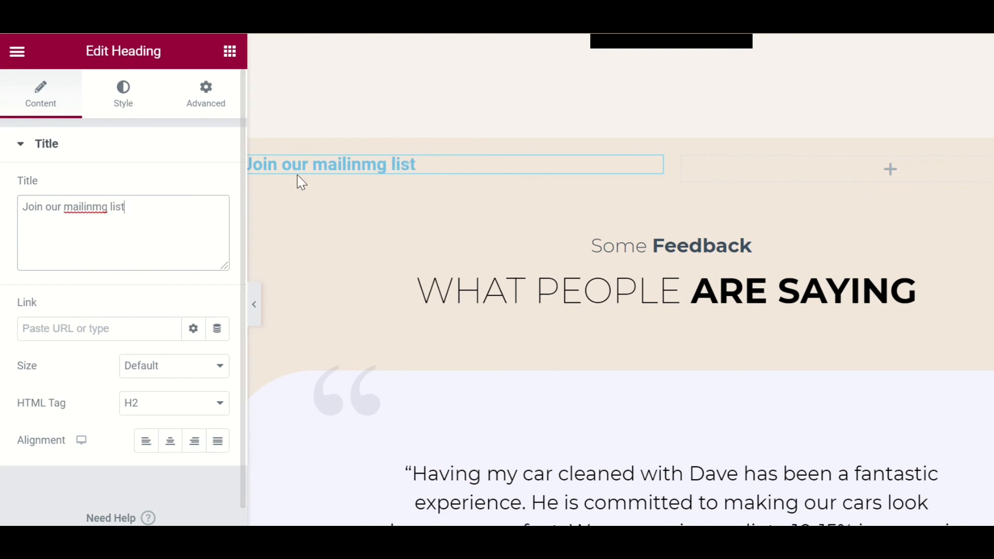
{"action": "left_click", "coordinate": [93, 208]}
{"action": "key", "text": "BackSpace"}
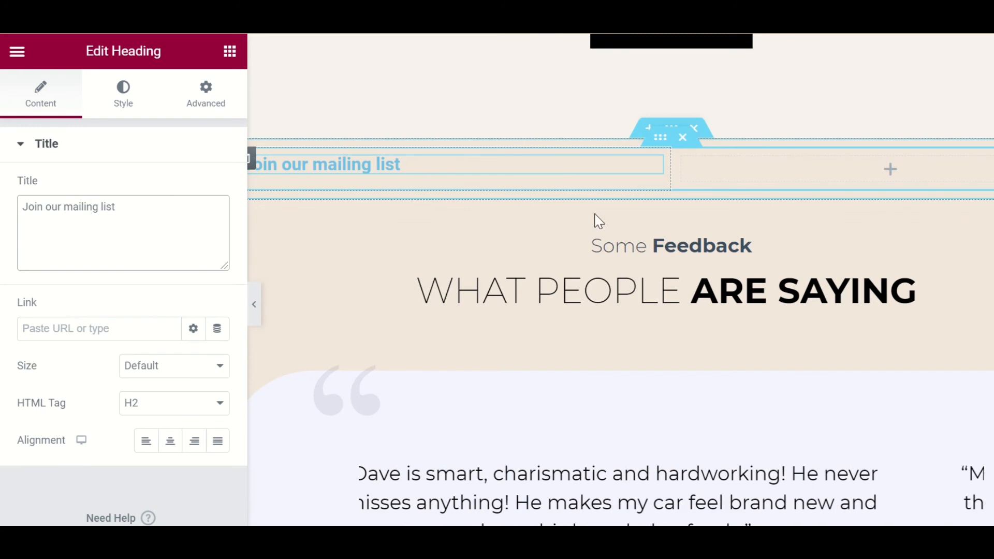
{"action": "left_click", "coordinate": [230, 52]}
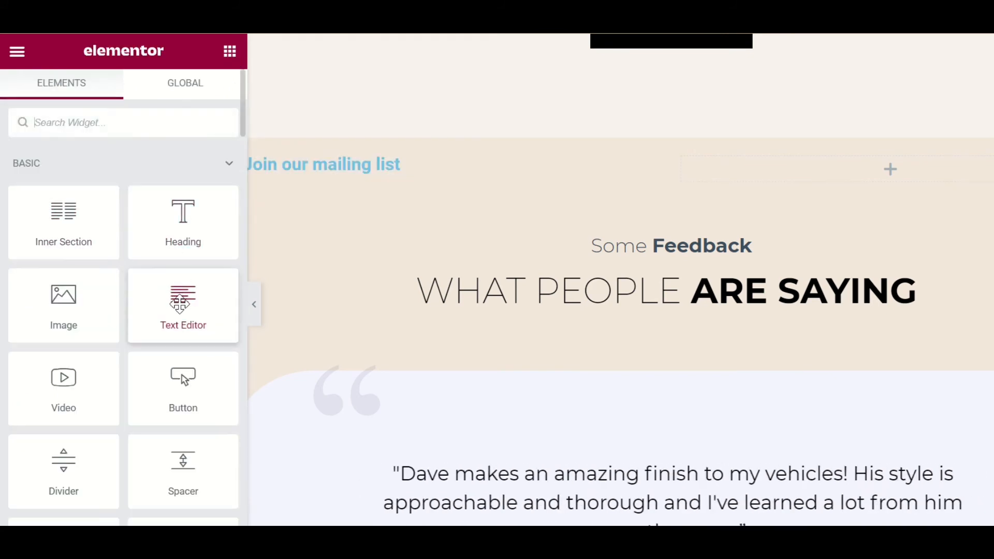
{"action": "left_click_drag", "start_coordinate": [179, 305], "coordinate": [362, 182]}
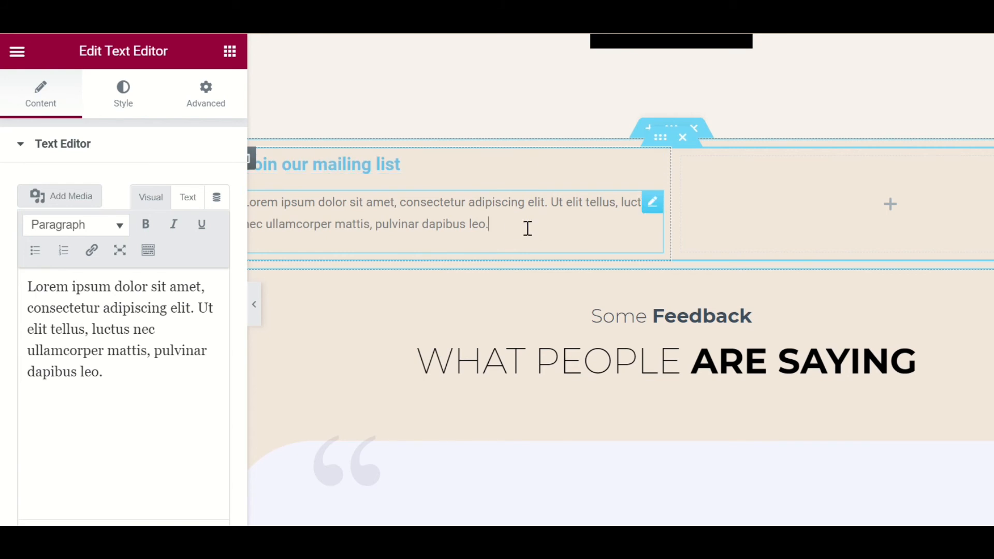
Find the Form widget and place it in the inner section's empty second column
{"action": "left_click", "coordinate": [228, 57]}
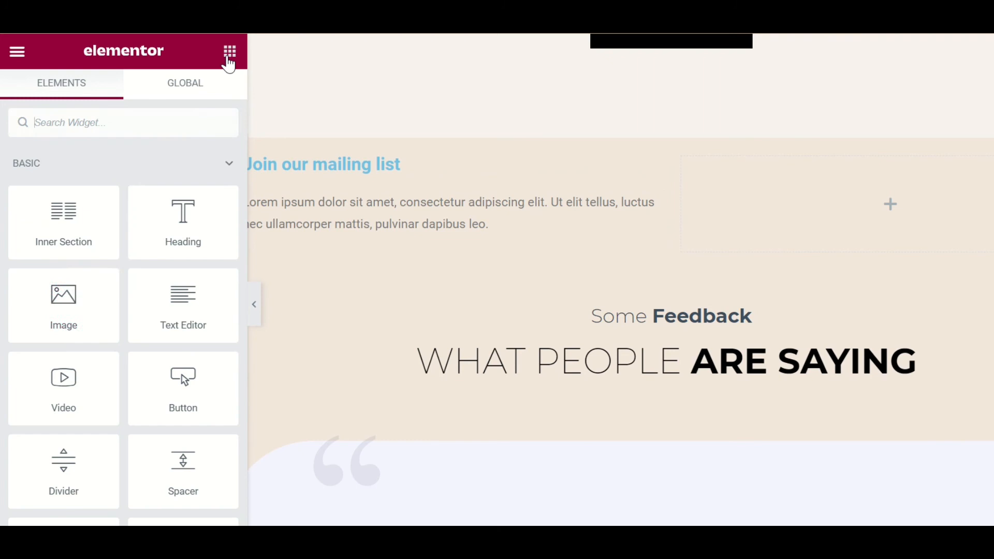
{"action": "left_click", "coordinate": [90, 129]}
{"action": "type", "text": "conta"}
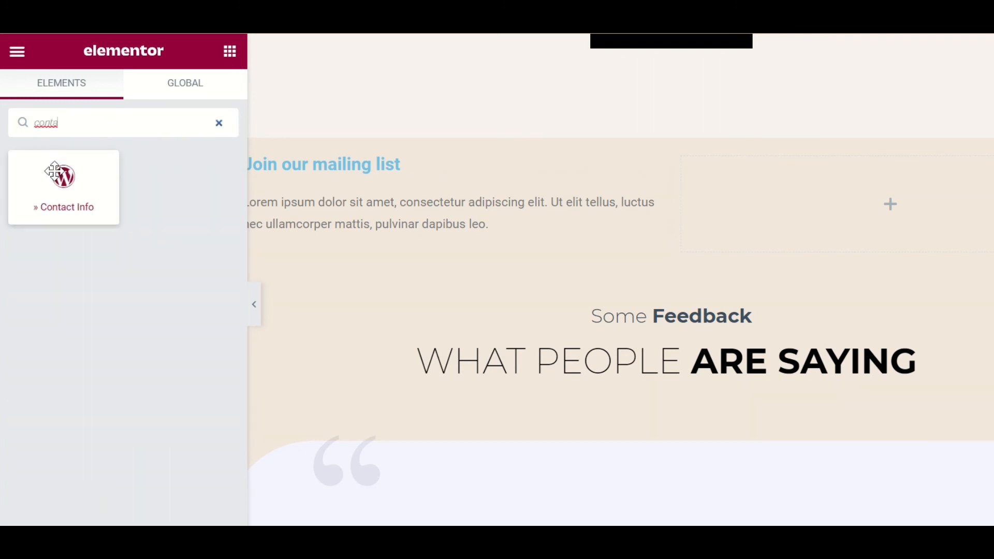
{"action": "type", "text": "ct"}
{"action": "left_click", "coordinate": [76, 92]}
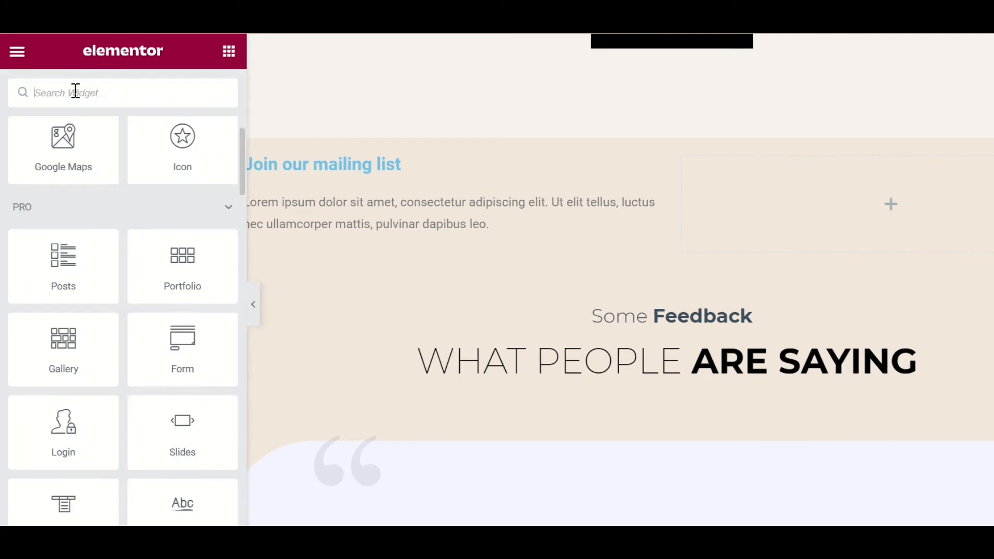
{"action": "type", "text": "form"}
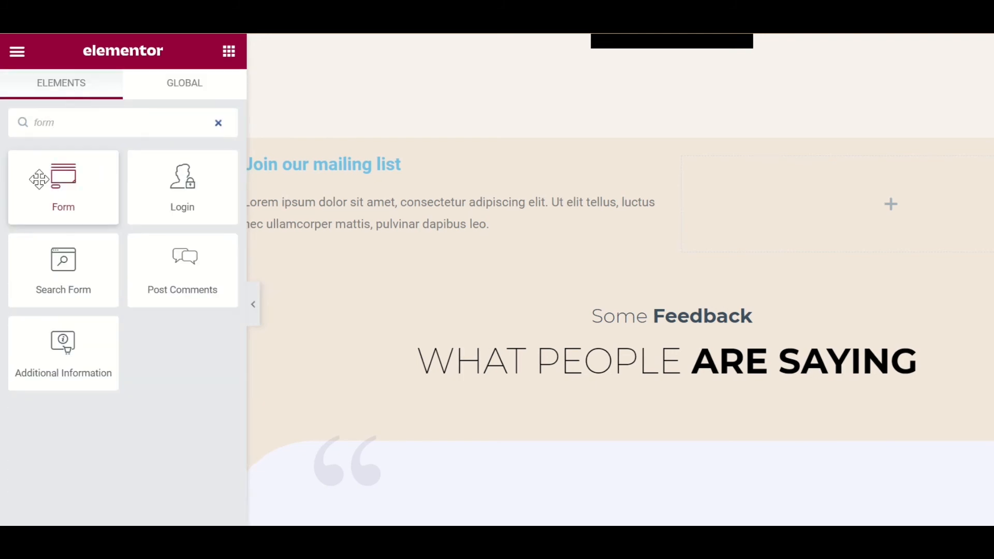
{"action": "left_click_drag", "start_coordinate": [64, 188], "coordinate": [796, 202]}
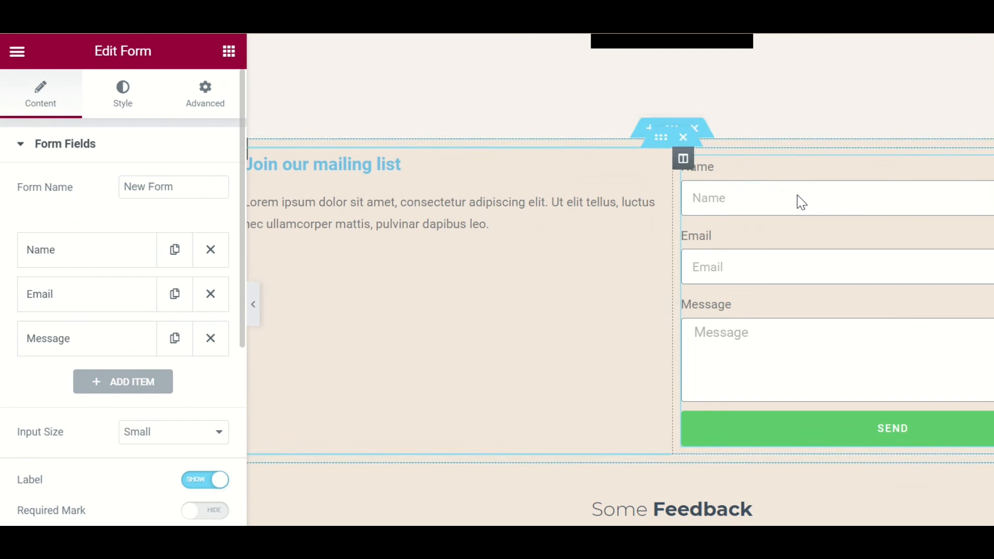
Review the new form's Name field options and the recipient and subject in its Email settings
{"action": "left_click", "coordinate": [73, 261]}
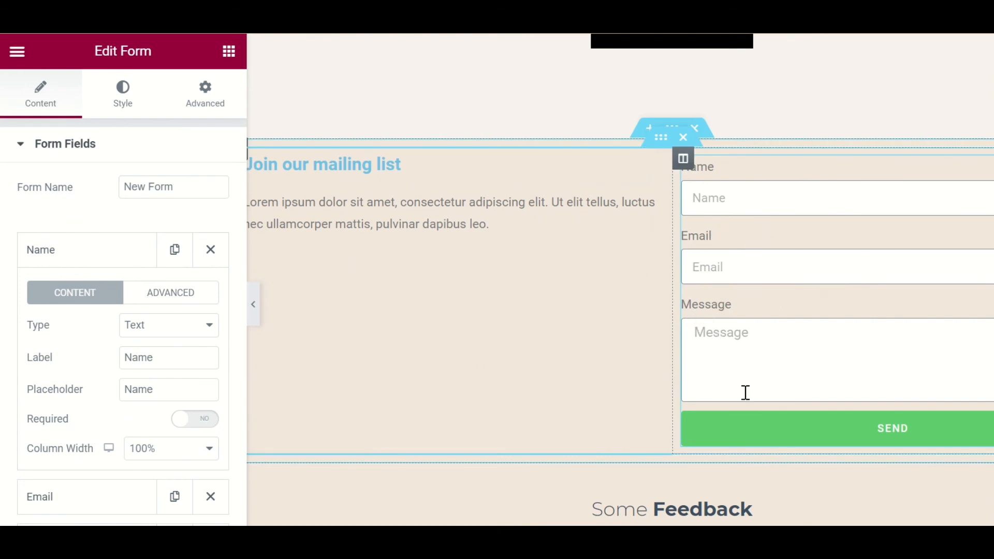
{"action": "left_click_drag", "start_coordinate": [241, 270], "coordinate": [241, 466]}
{"action": "scroll", "coordinate": [32, 380], "scroll_direction": "down", "scroll_amount": 2}
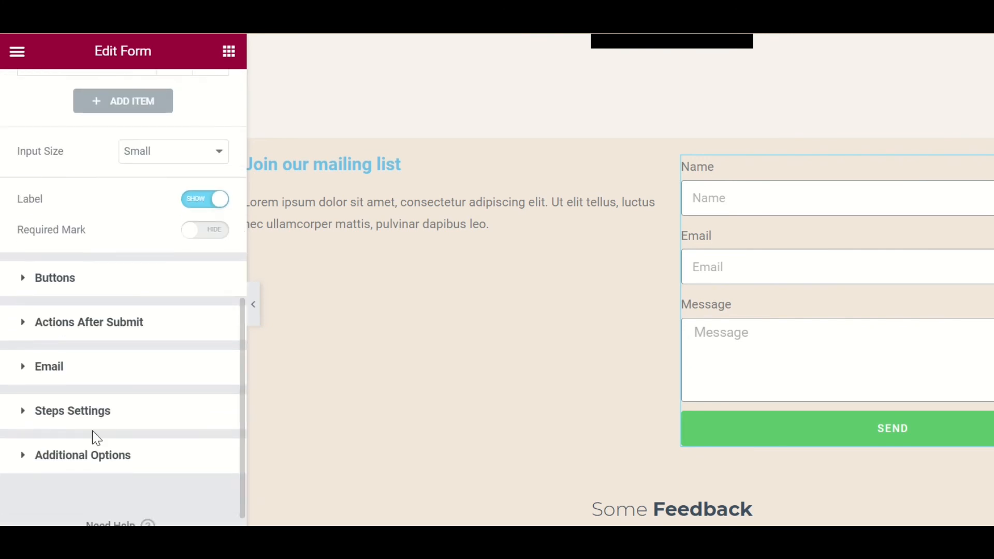
{"action": "left_click", "coordinate": [32, 370]}
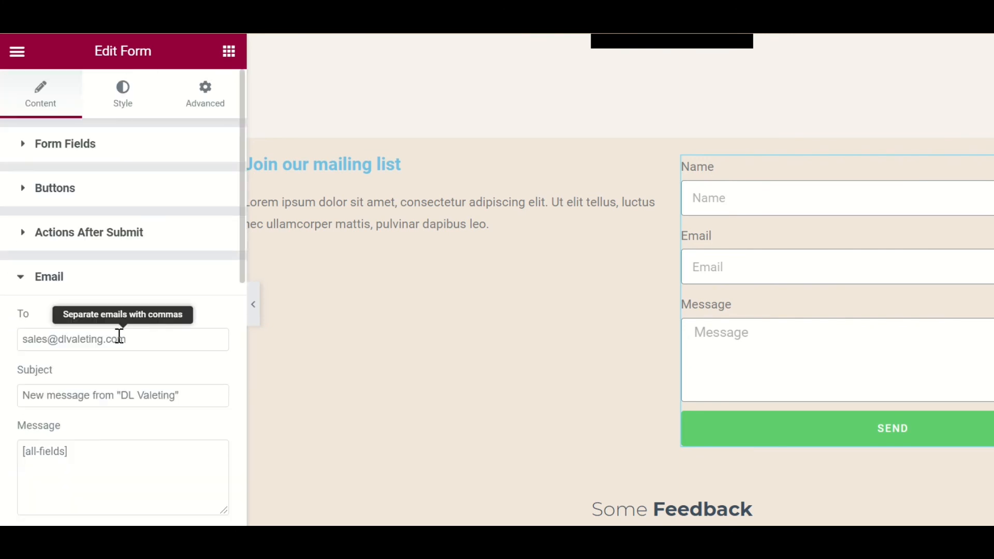
{"action": "left_click_drag", "start_coordinate": [126, 339], "coordinate": [7, 340]}
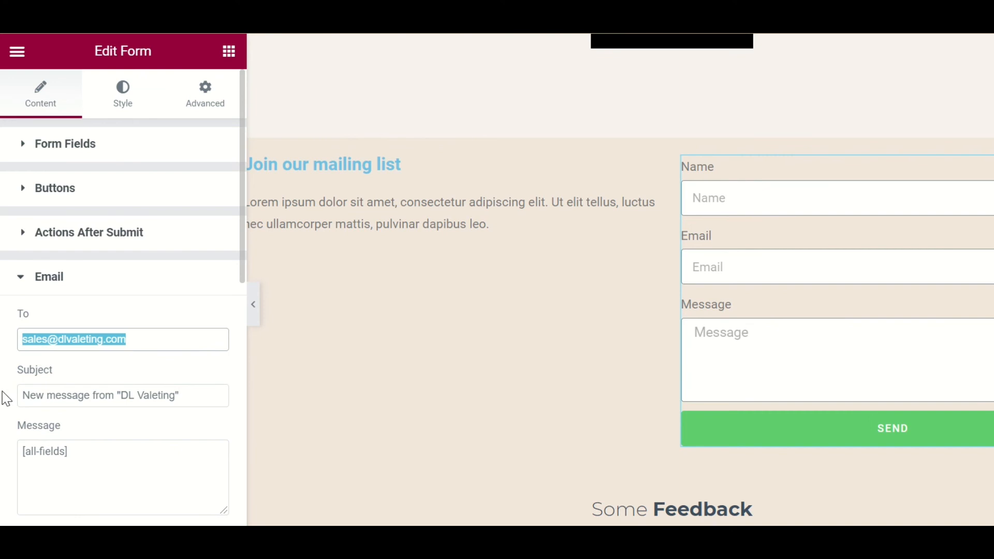
{"action": "left_click_drag", "start_coordinate": [186, 395], "coordinate": [16, 403]}
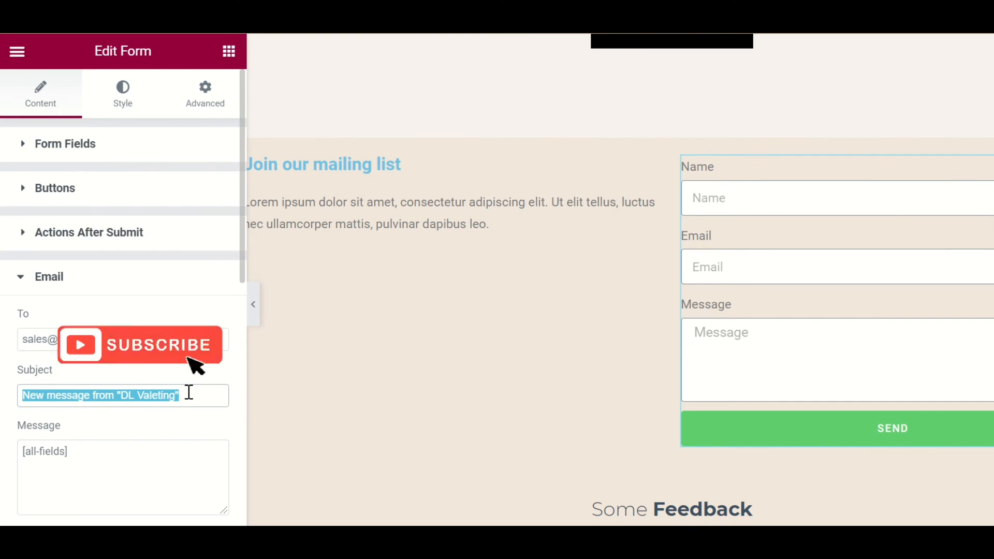
Set the form's email subject to "Person signing up to mailing list"
{"action": "type", "text": "Person signing "}
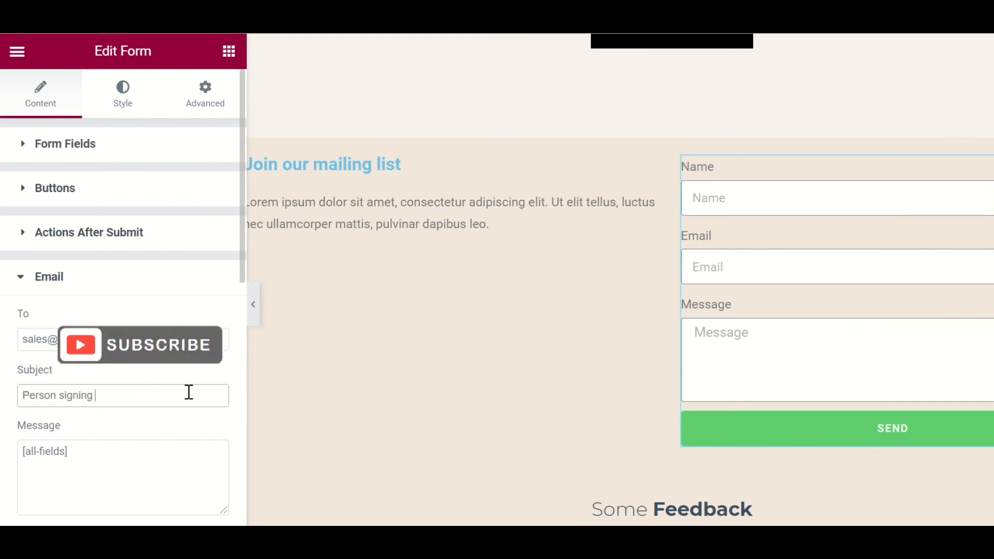
{"action": "type", "text": "up to mailing list"}
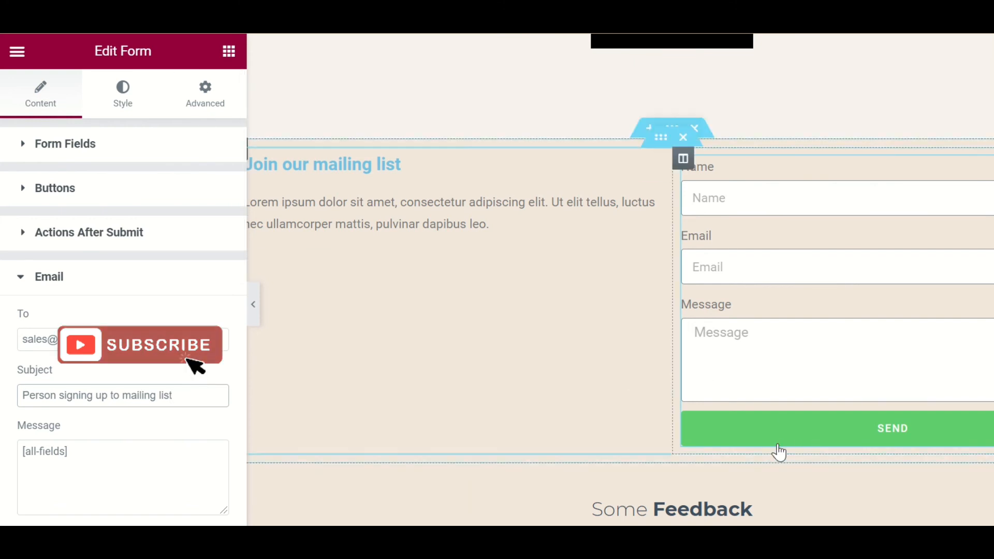
{"action": "left_click", "coordinate": [778, 445]}
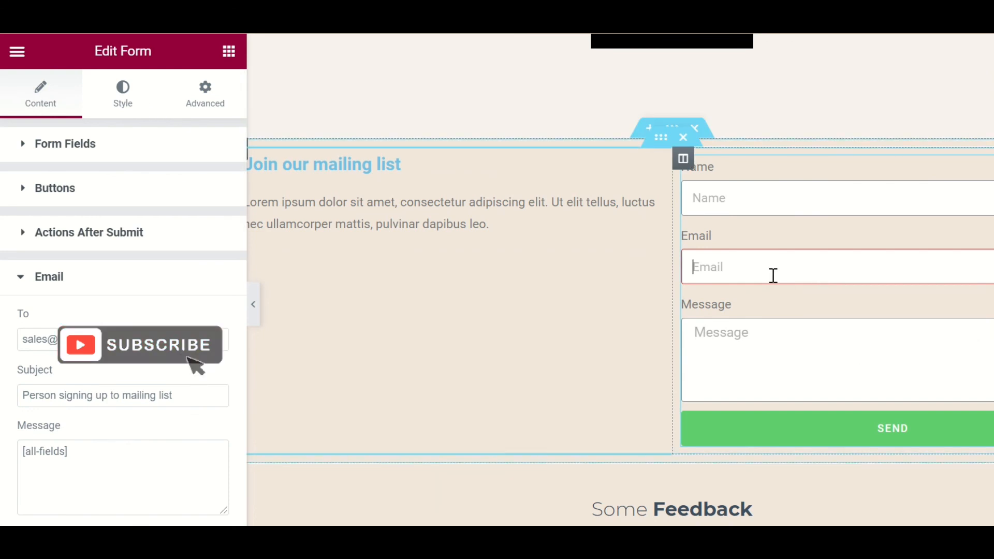
{"action": "left_click", "coordinate": [748, 350]}
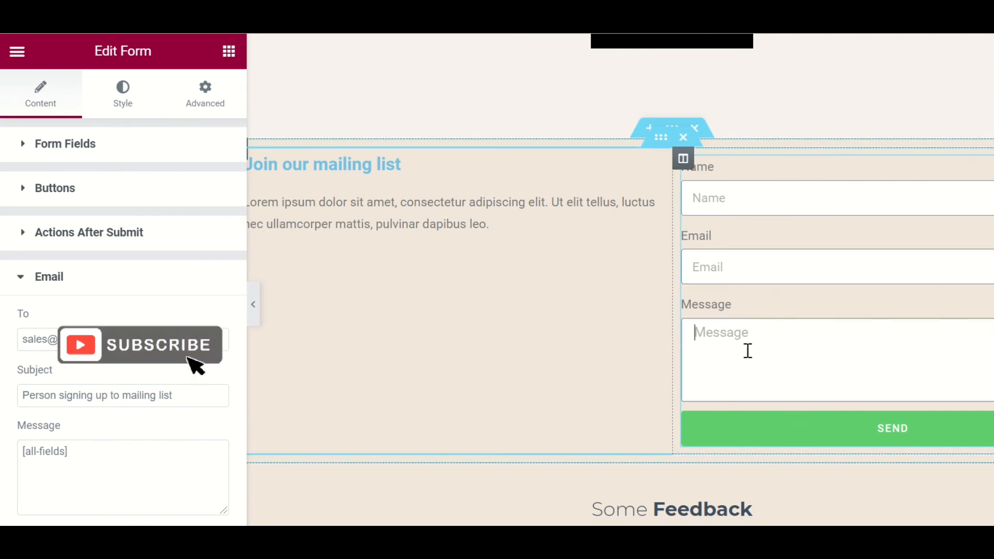
Set the text color of the form's labels to the dark red #350C0C
{"action": "left_click", "coordinate": [108, 96]}
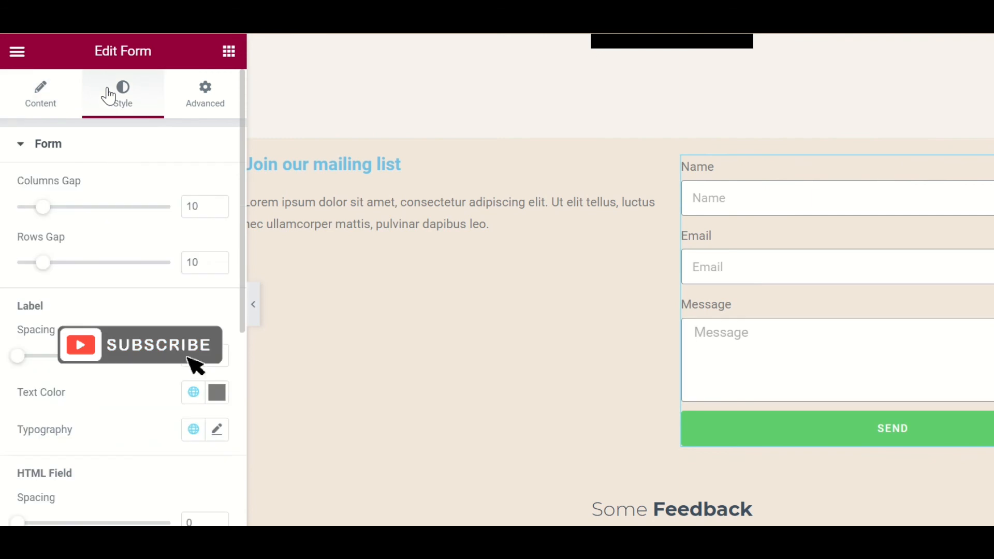
{"action": "left_click", "coordinate": [218, 393]}
{"action": "left_click", "coordinate": [265, 201]}
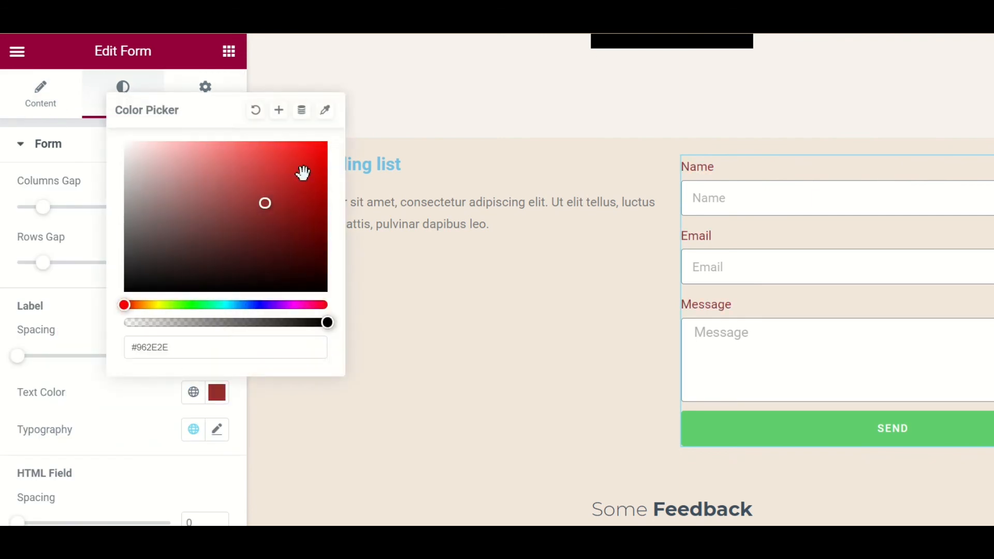
{"action": "left_click", "coordinate": [281, 259]}
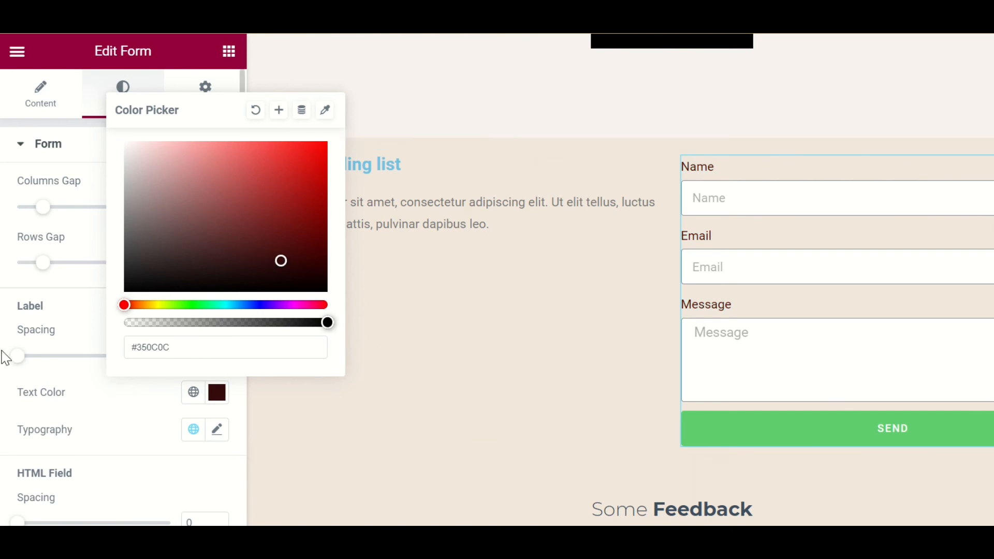
{"action": "left_click", "coordinate": [49, 352]}
Change the form label font family to Roboto Mono and set the form's columns gap to 27
{"action": "left_click", "coordinate": [218, 430]}
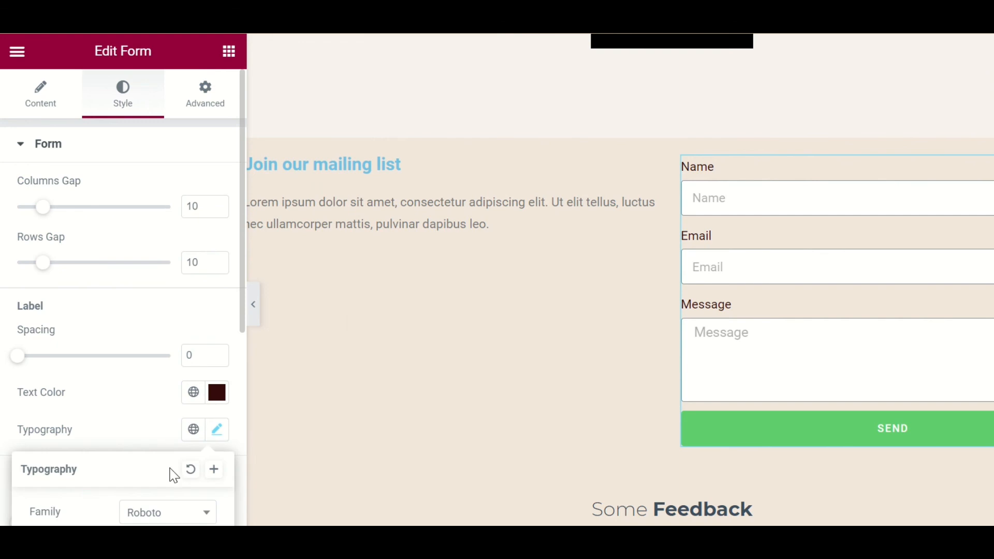
{"action": "left_click", "coordinate": [207, 515]}
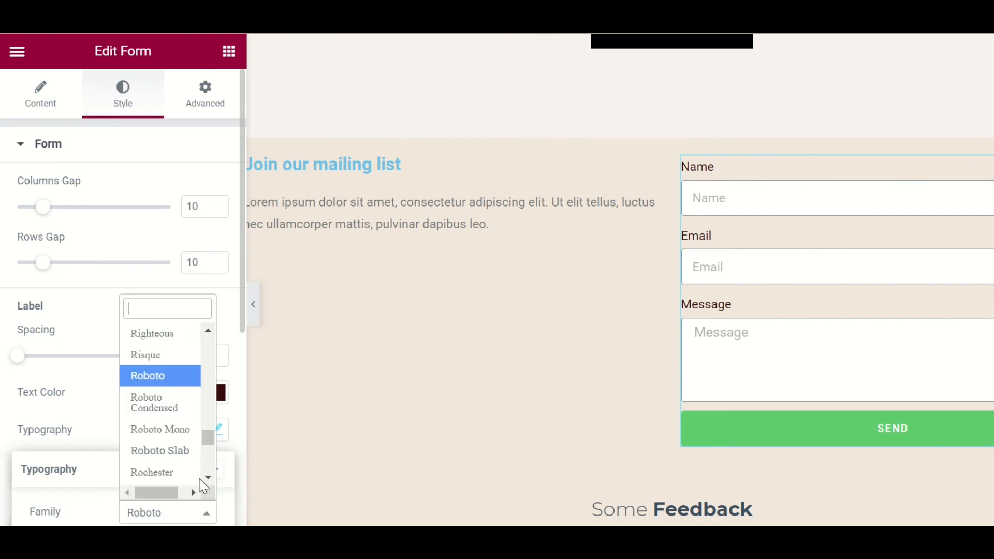
{"action": "left_click", "coordinate": [170, 441]}
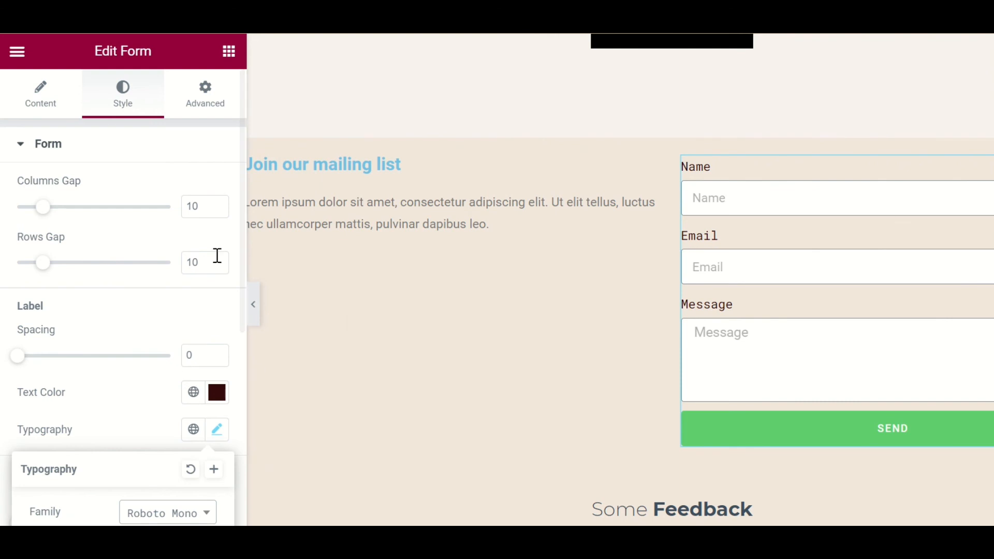
{"action": "left_click_drag", "start_coordinate": [42, 217], "coordinate": [85, 216]}
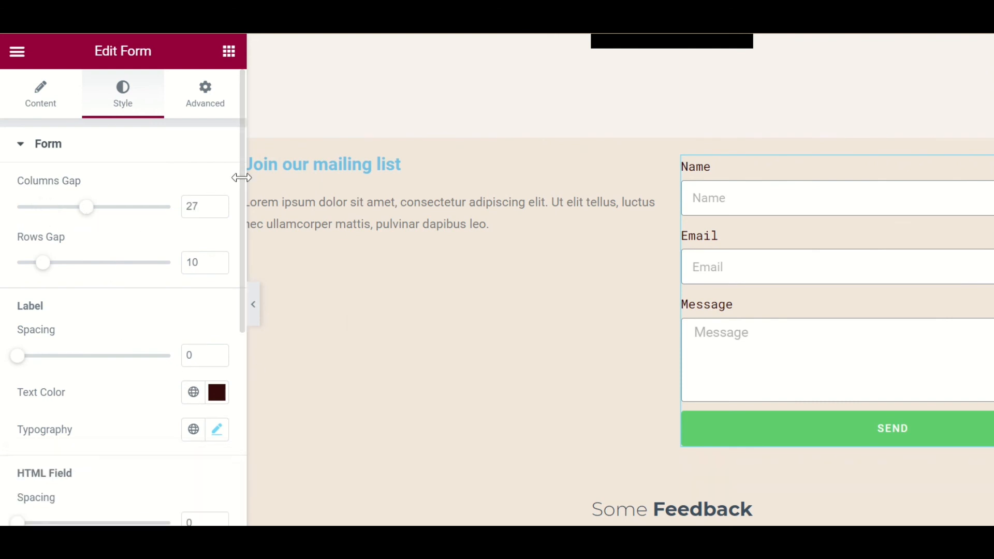
Give the form a Fade In Up entrance animation after trying Fade In
{"action": "left_click", "coordinate": [209, 98]}
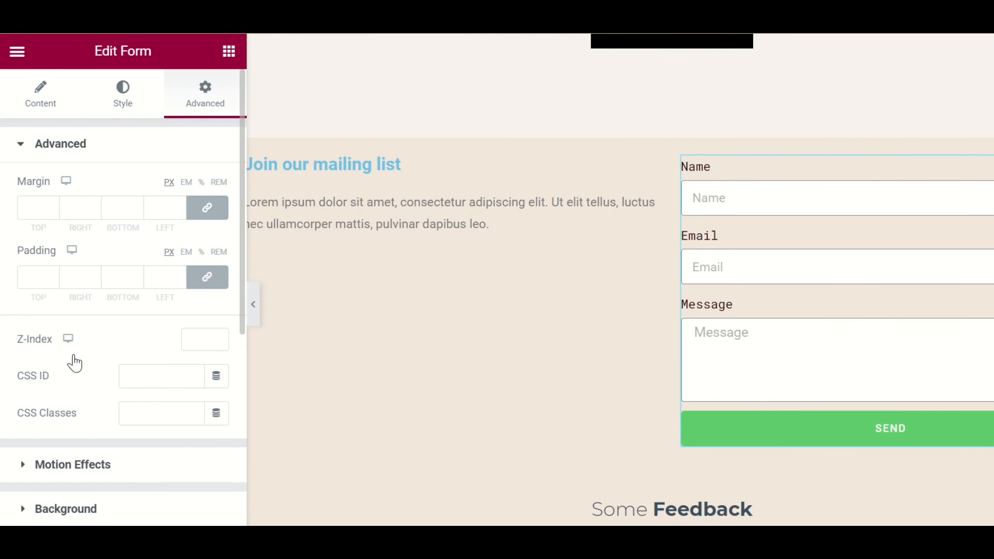
{"action": "left_click", "coordinate": [68, 465]}
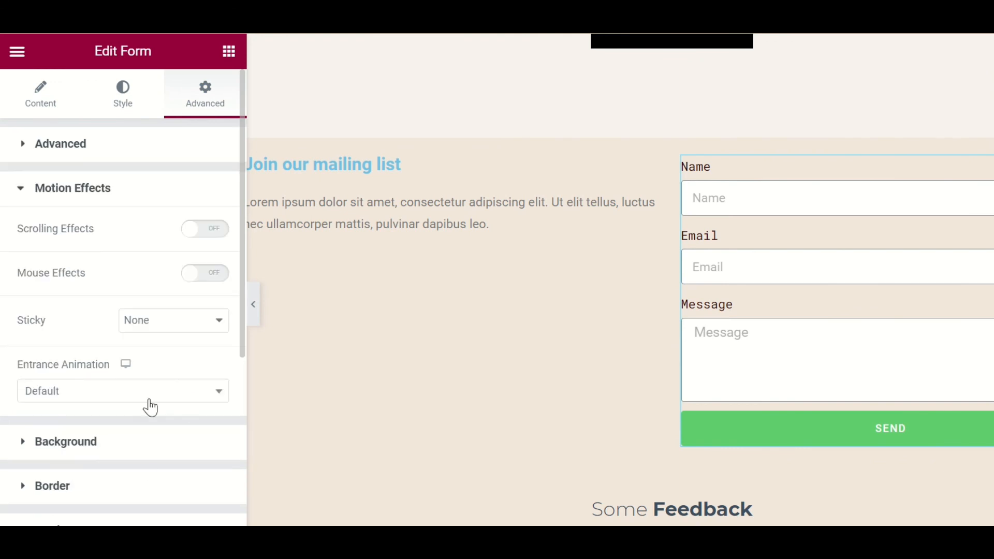
{"action": "left_click", "coordinate": [131, 401]}
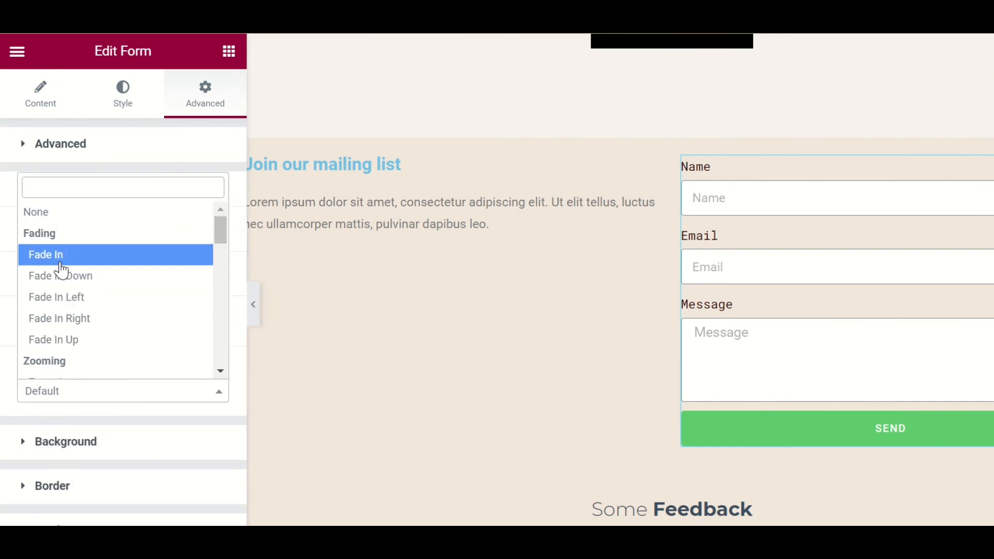
{"action": "left_click", "coordinate": [62, 261]}
{"action": "left_click", "coordinate": [77, 388]}
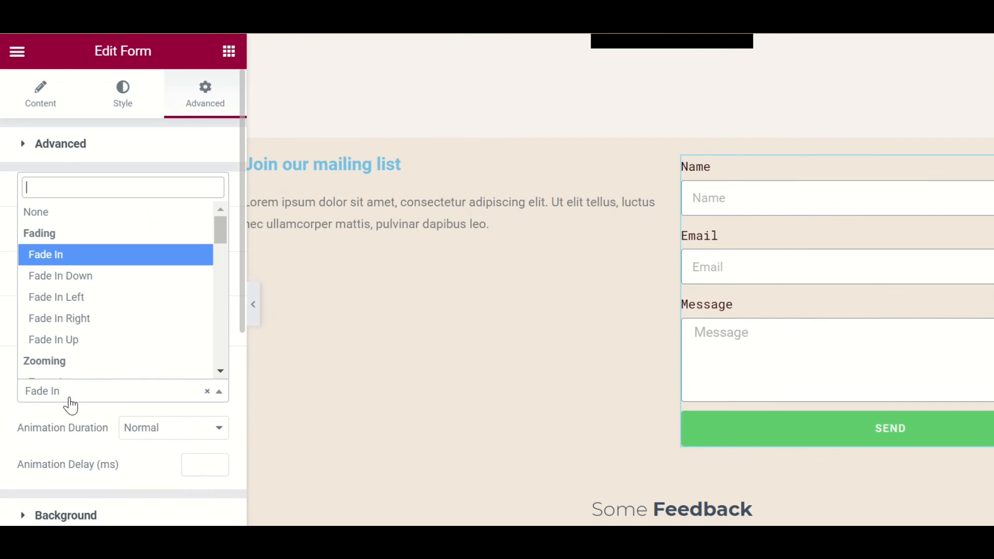
{"action": "left_click", "coordinate": [92, 345]}
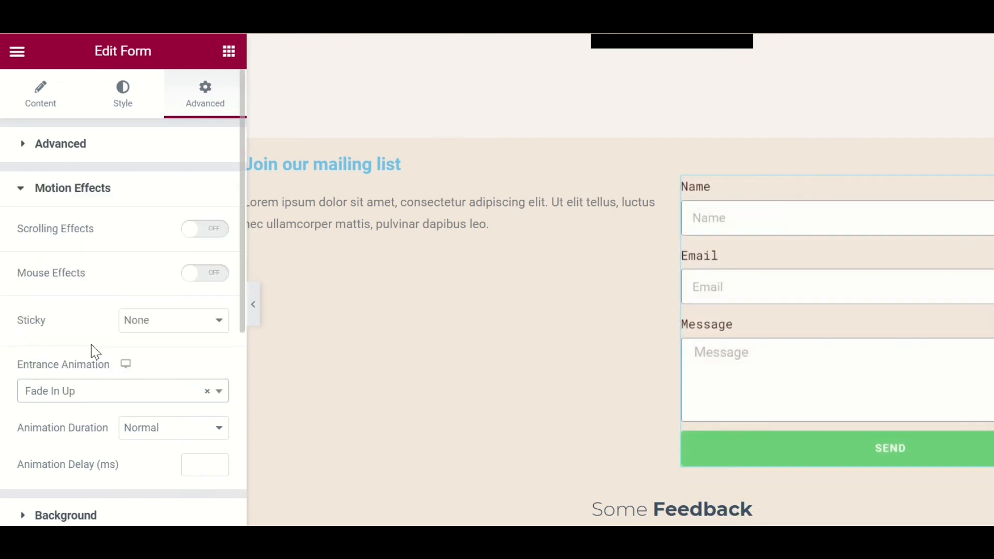
Set the form's normal background type to Gradient and pick a first color for it
{"action": "left_click", "coordinate": [74, 518]}
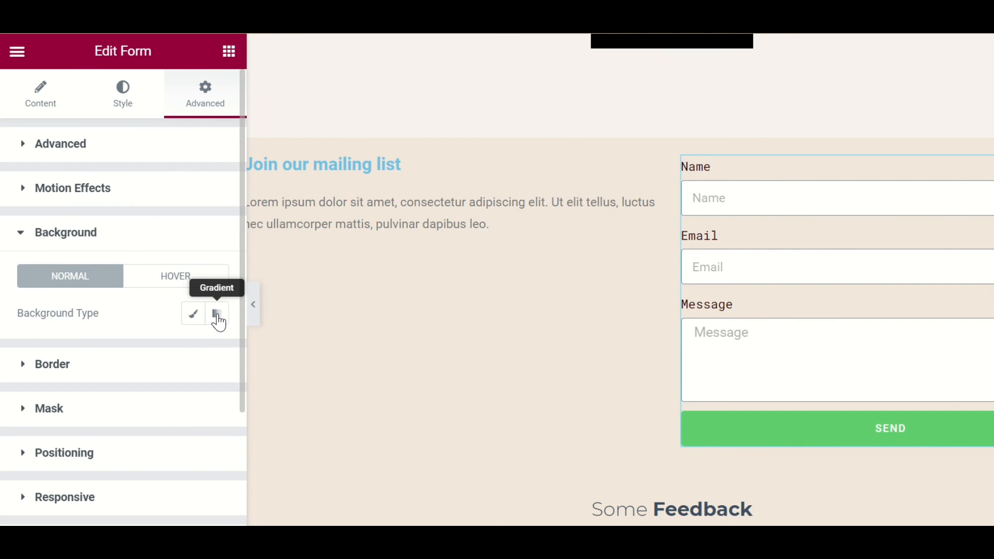
{"action": "left_click", "coordinate": [218, 316]}
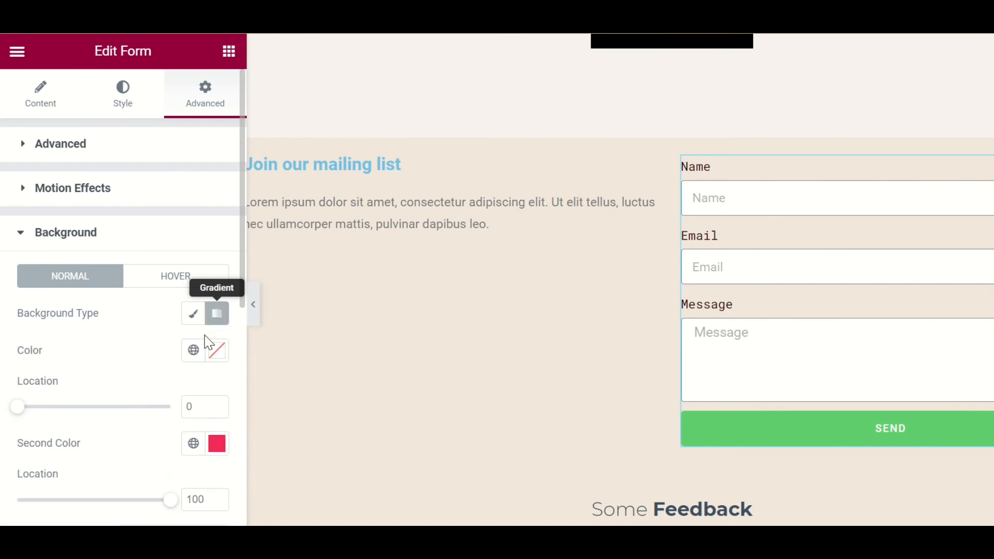
{"action": "left_click", "coordinate": [219, 354]}
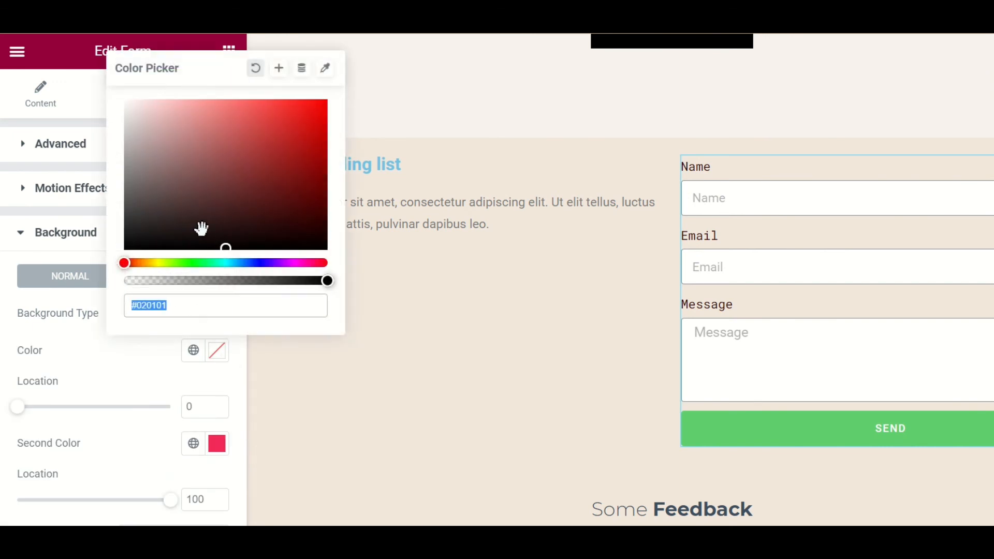
{"action": "left_click", "coordinate": [231, 166]}
{"action": "left_click", "coordinate": [184, 206]}
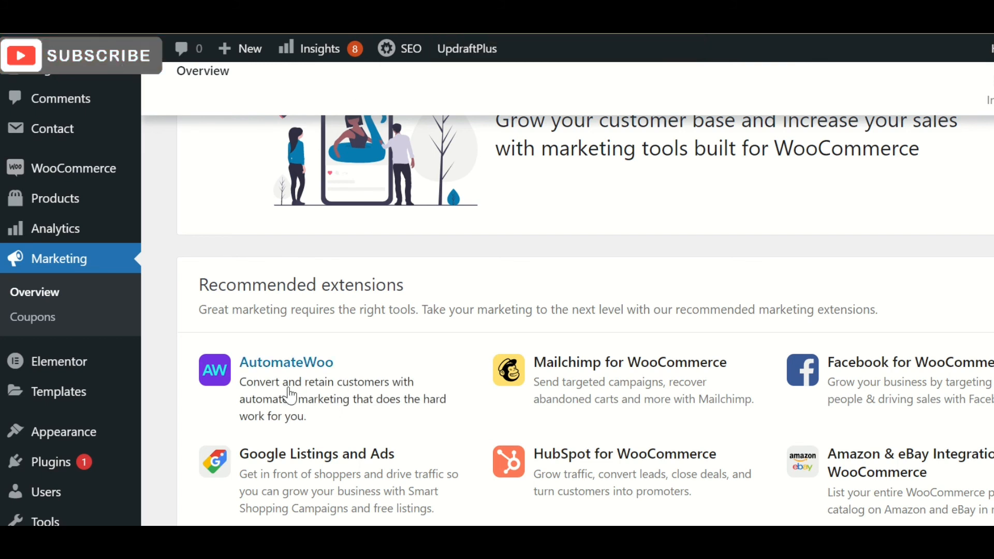
Go to the list of all WordPress pages and open the Book Today! page for editing with Elementor
{"action": "mouse_move", "coordinate": [95, 187]}
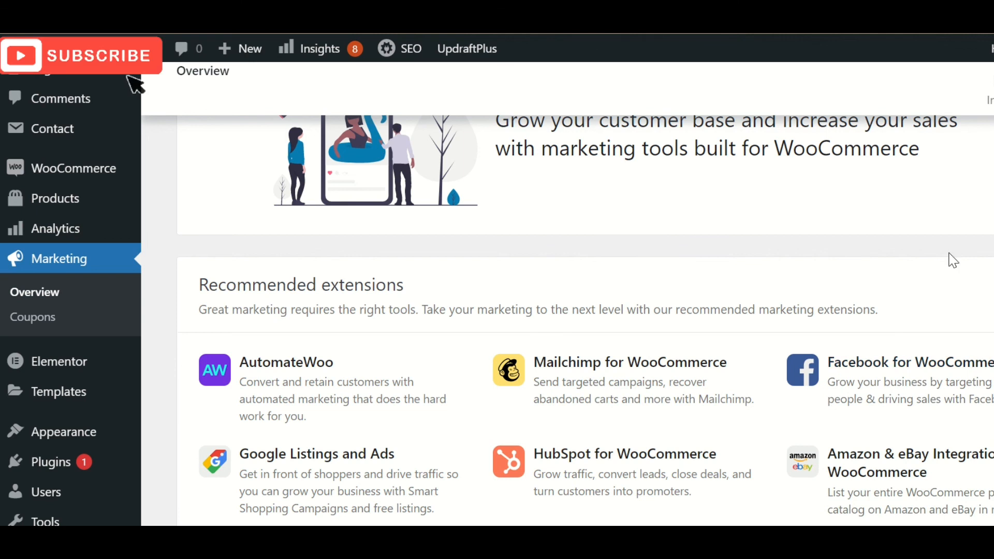
{"action": "mouse_move", "coordinate": [56, 83]}
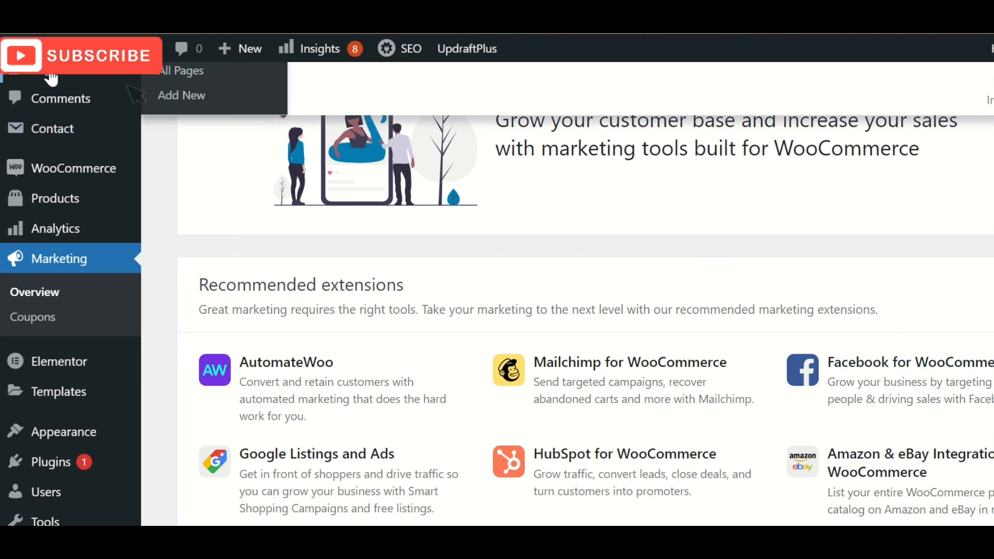
{"action": "left_click", "coordinate": [51, 79]}
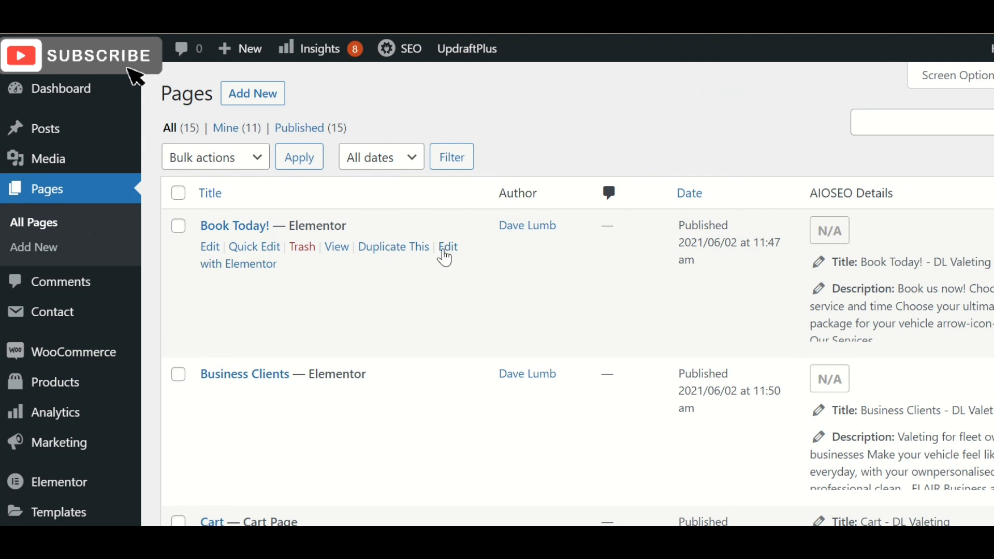
{"action": "left_click", "coordinate": [448, 248]}
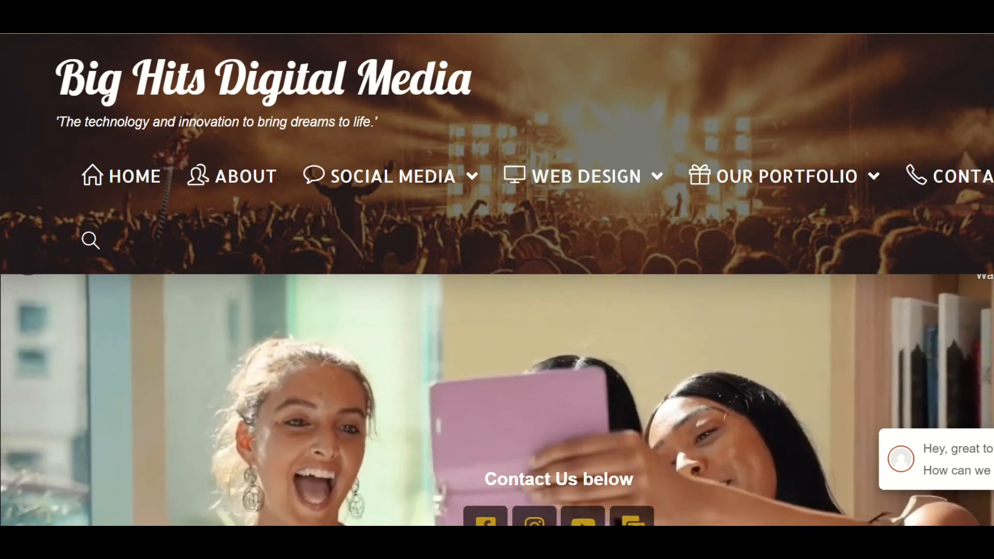
On the Big Hits Digital Media website, open the company's Facebook page from the links under Contact Us below
{"action": "scroll", "coordinate": [489, 349], "scroll_direction": "down", "scroll_amount": 4}
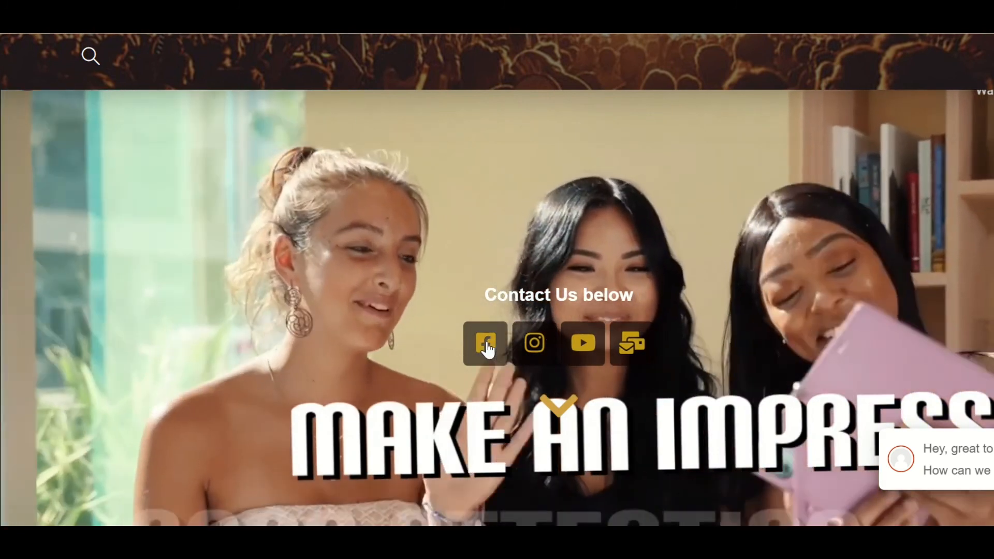
{"action": "left_click", "coordinate": [489, 349]}
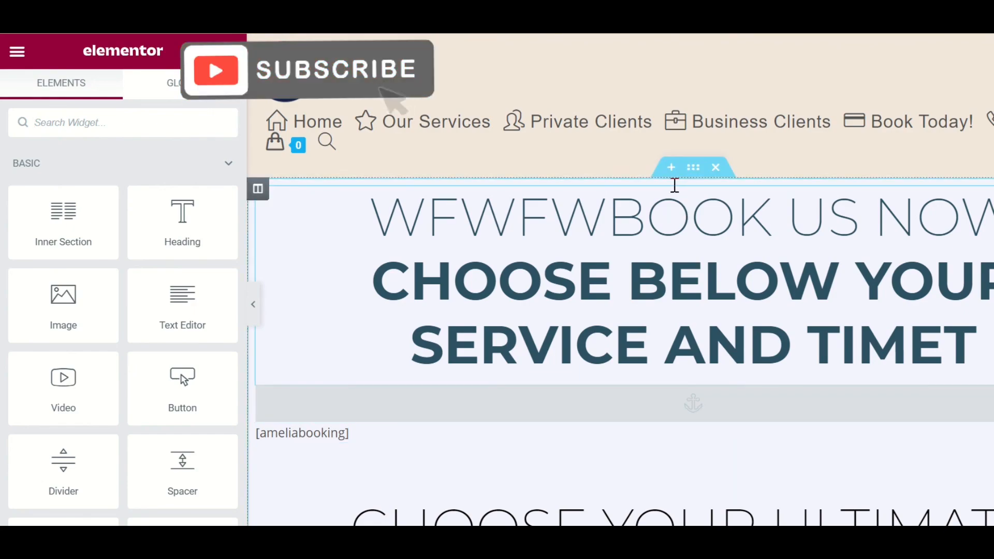
Add an empty section above the page's Book Us Now heading and search the widgets for "facebook"
{"action": "left_click", "coordinate": [671, 168]}
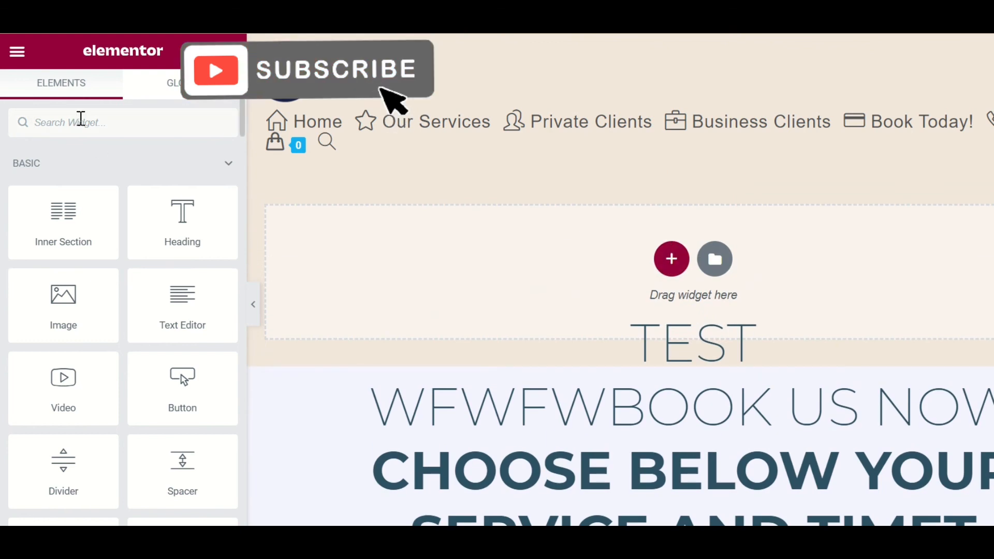
{"action": "left_click", "coordinate": [81, 119]}
{"action": "type", "text": "face"}
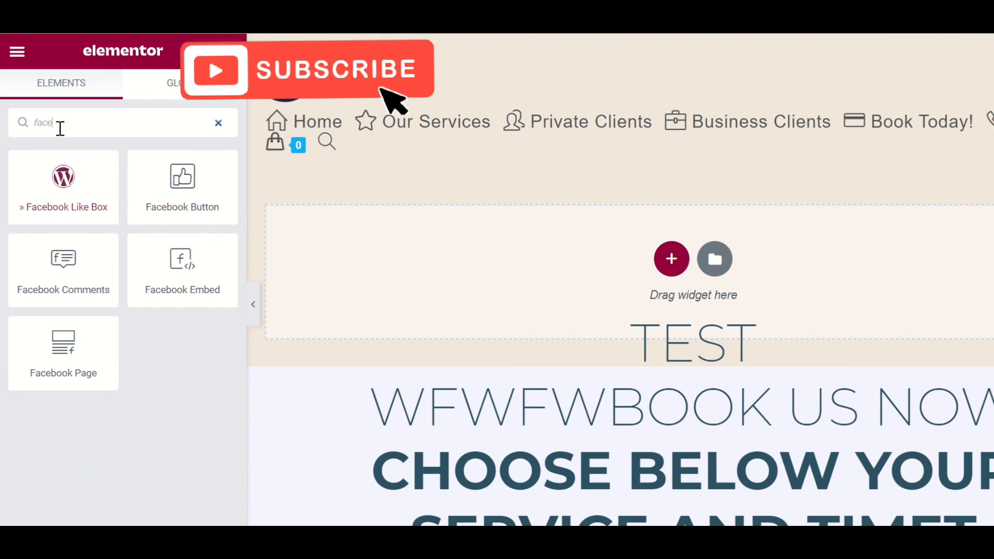
{"action": "type", "text": "book"}
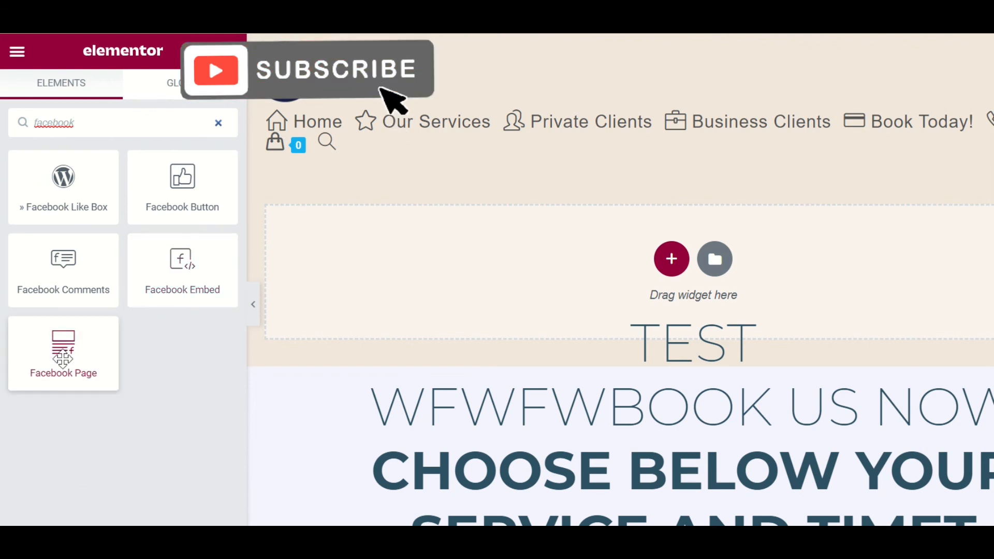
{"action": "left_click_drag", "start_coordinate": [62, 357], "coordinate": [672, 260]}
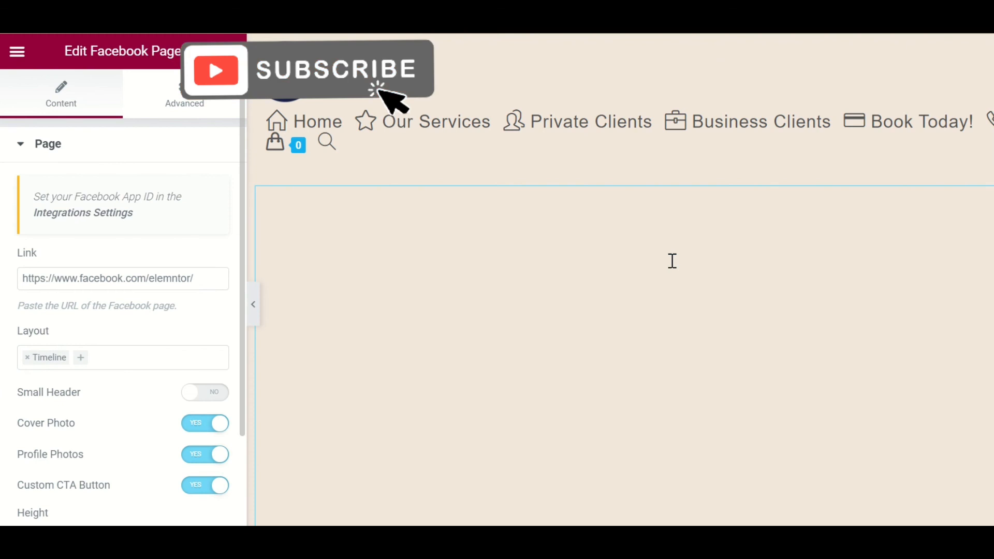
{"action": "left_click_drag", "start_coordinate": [202, 278], "coordinate": [3, 290]}
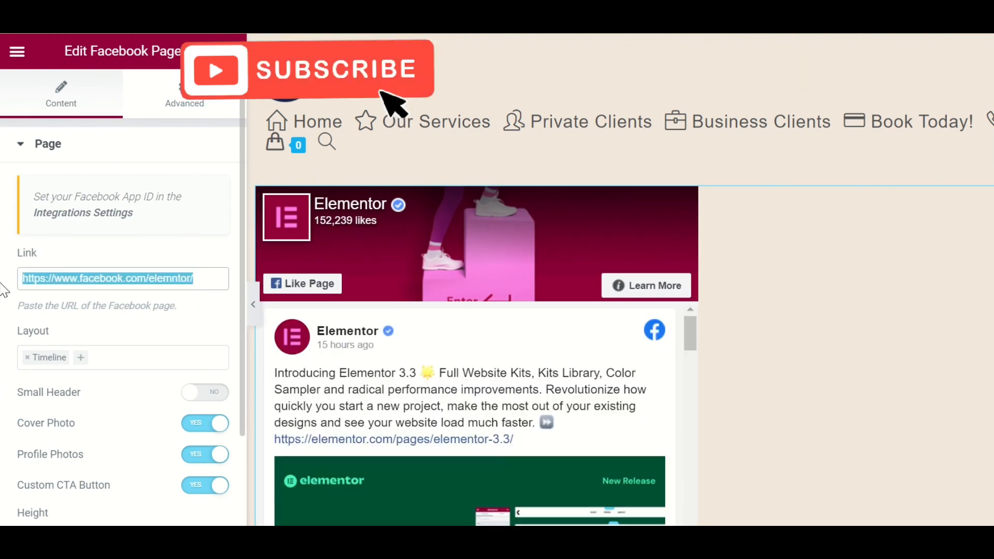
{"action": "type", "text": "https://www.facebook.com/bighitsdigitalmedia/"}
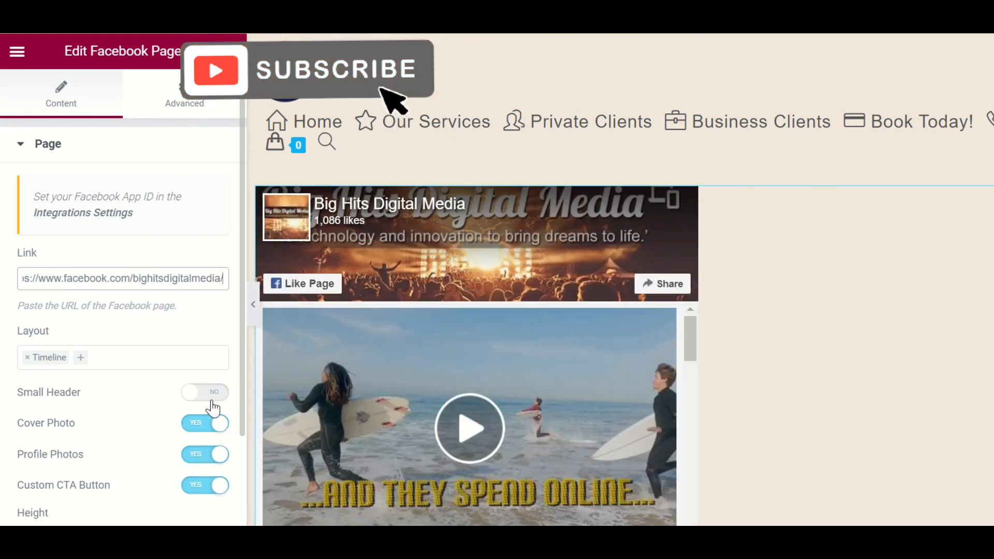
Try the small header on the Facebook page feed, switch it back off, and disable the cover photo
{"action": "left_click", "coordinate": [210, 394]}
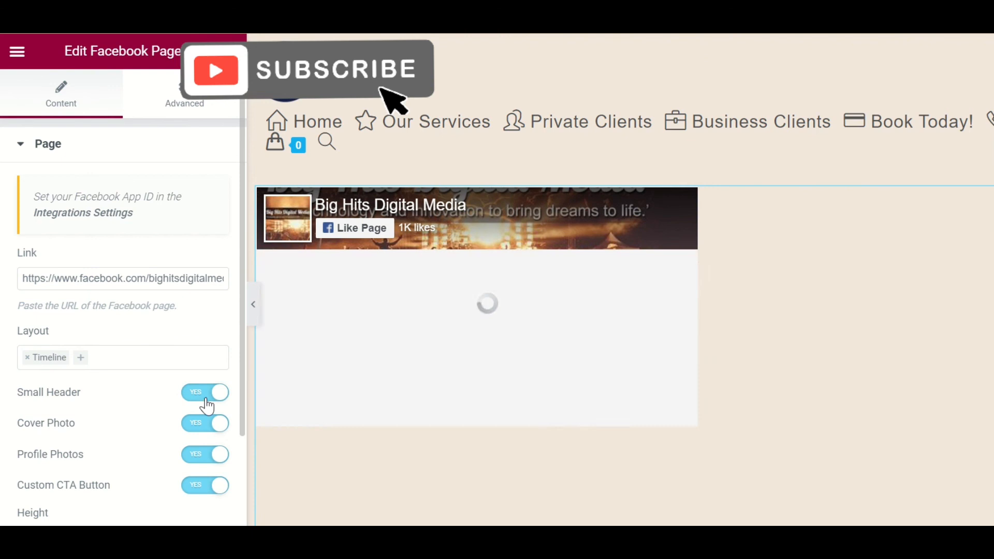
{"action": "left_click", "coordinate": [191, 400]}
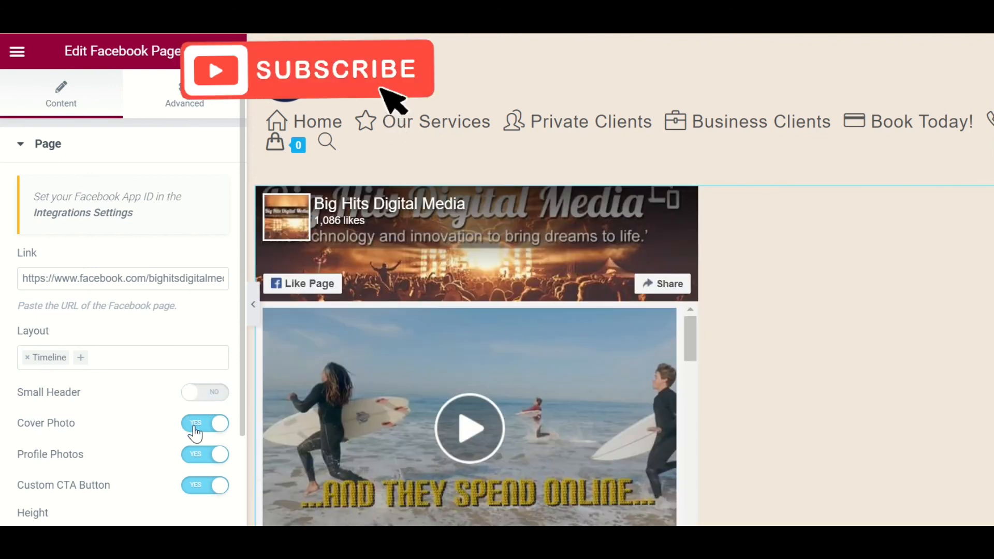
{"action": "left_click", "coordinate": [195, 431]}
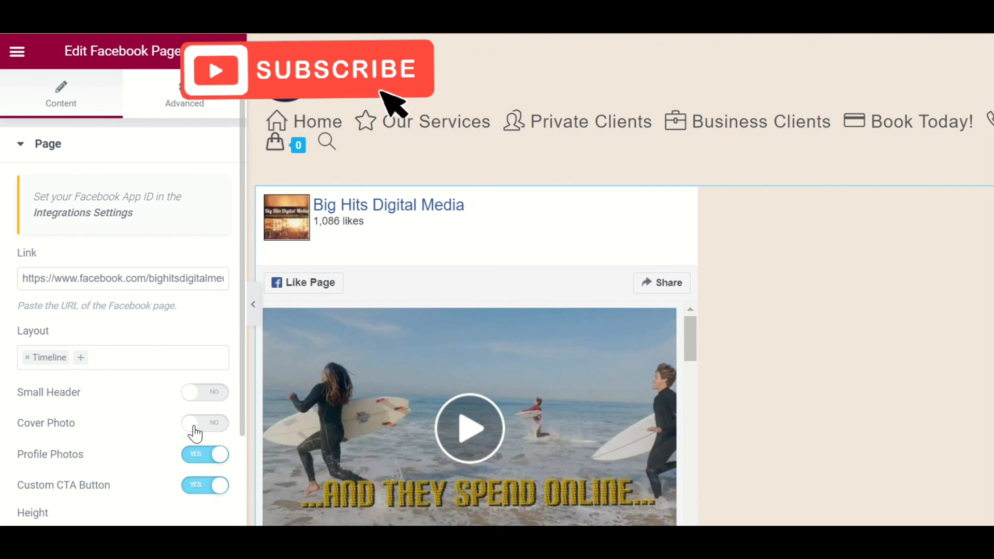
Re-enable the feed's cover photo, disable profile photos, and try the custom CTA button off before switching it back on
{"action": "left_click", "coordinate": [195, 430]}
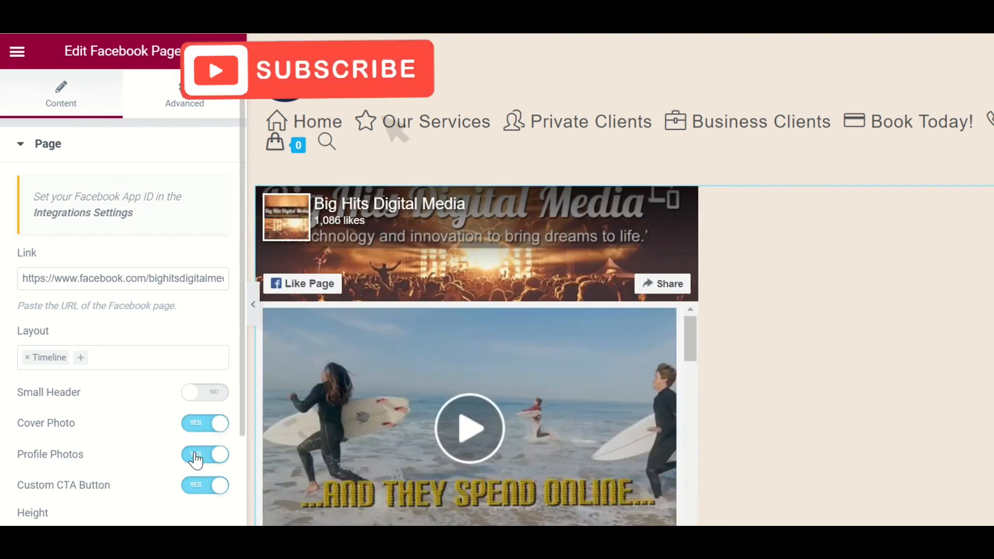
{"action": "left_click", "coordinate": [195, 456]}
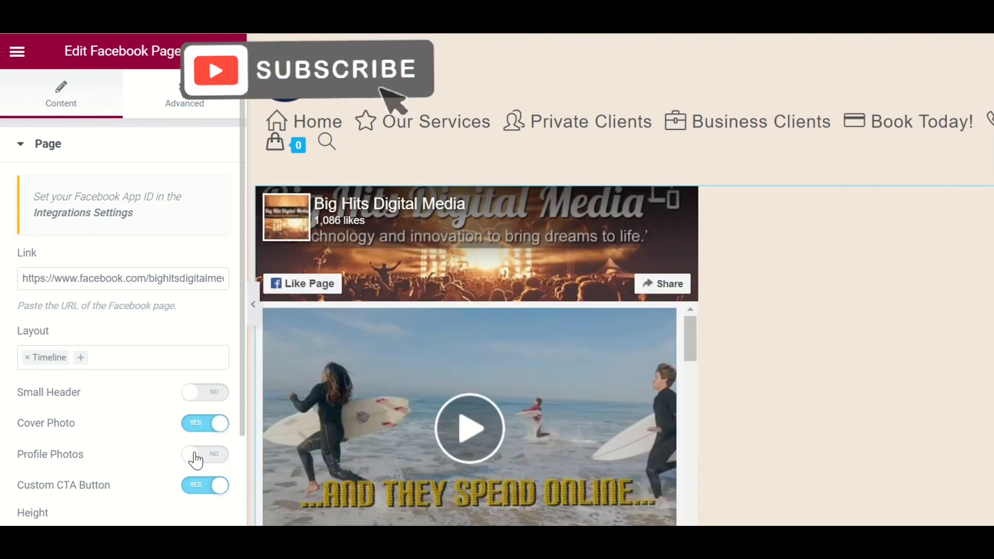
{"action": "left_click", "coordinate": [199, 487]}
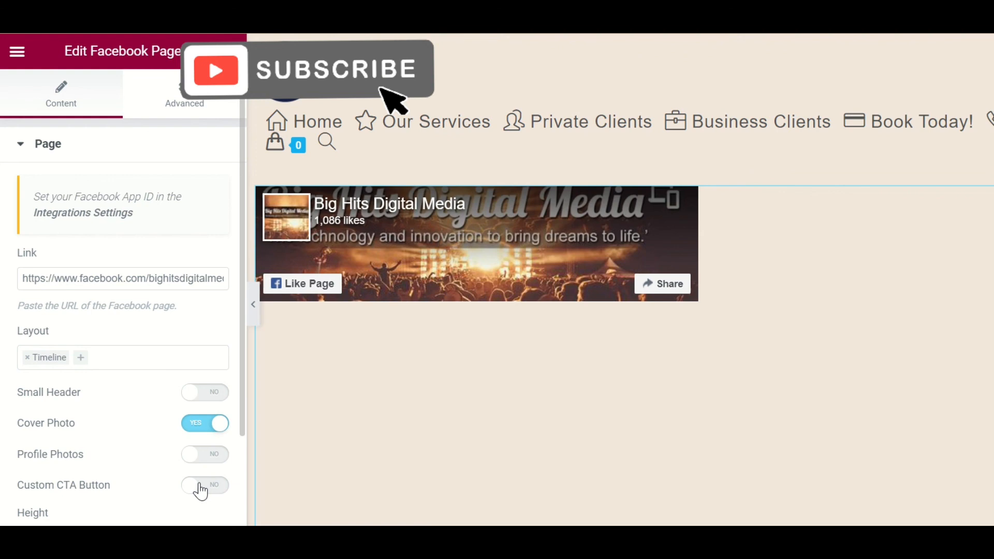
{"action": "left_click", "coordinate": [201, 487]}
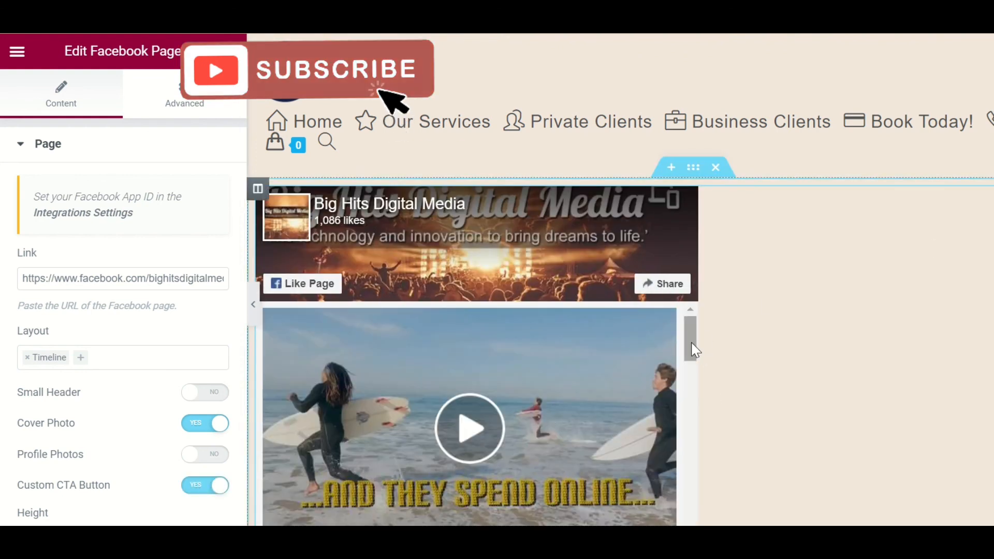
{"action": "left_click_drag", "start_coordinate": [692, 344], "coordinate": [684, 386]}
Try the Fade In Right entrance animation on the Facebook Page widget and replace it with Fade In Up
{"action": "left_click", "coordinate": [180, 101]}
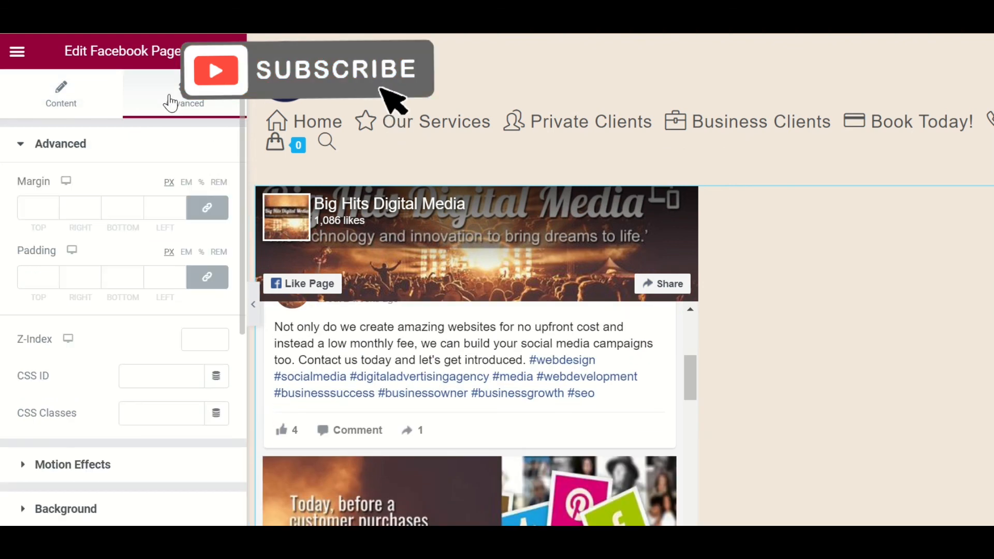
{"action": "left_click", "coordinate": [74, 466]}
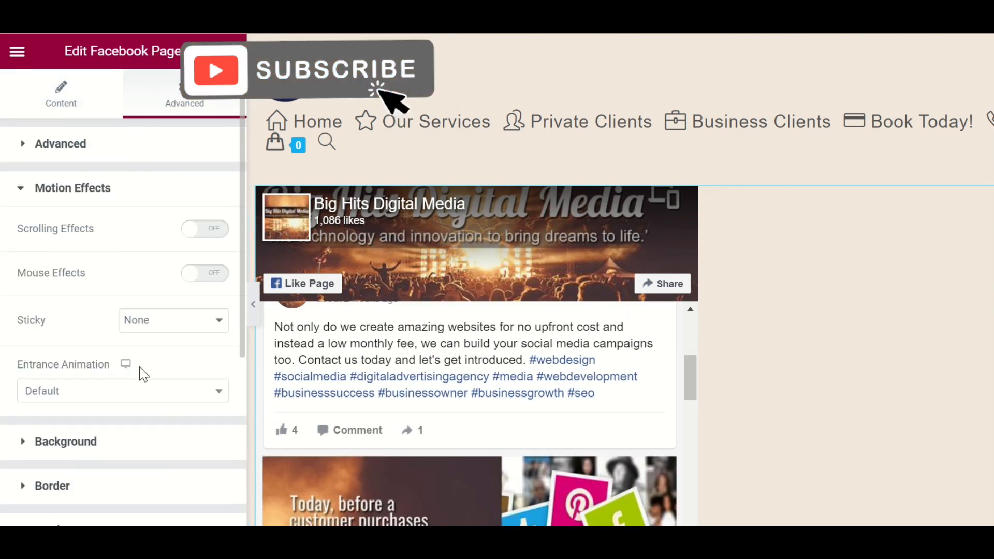
{"action": "left_click", "coordinate": [139, 400]}
{"action": "left_click", "coordinate": [71, 320]}
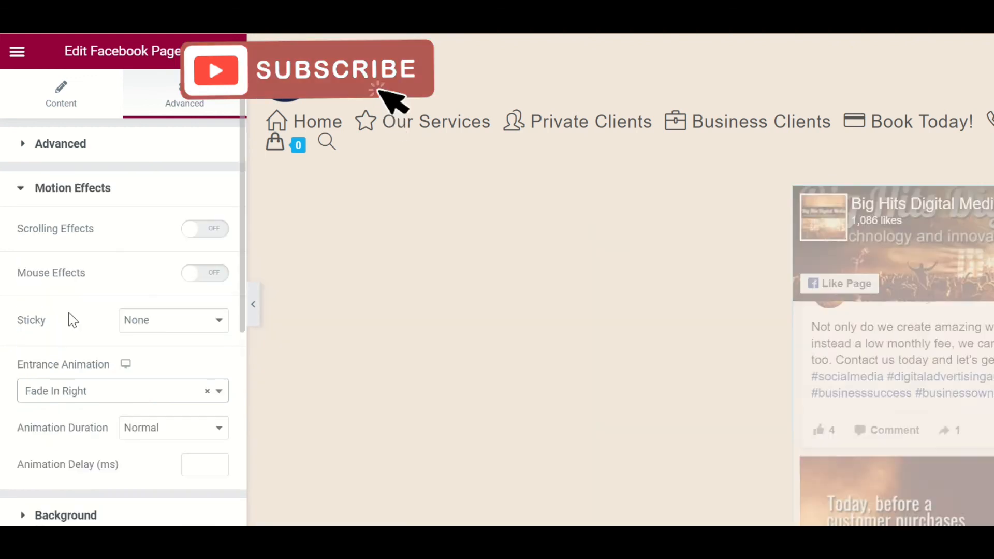
{"action": "left_click", "coordinate": [99, 401]}
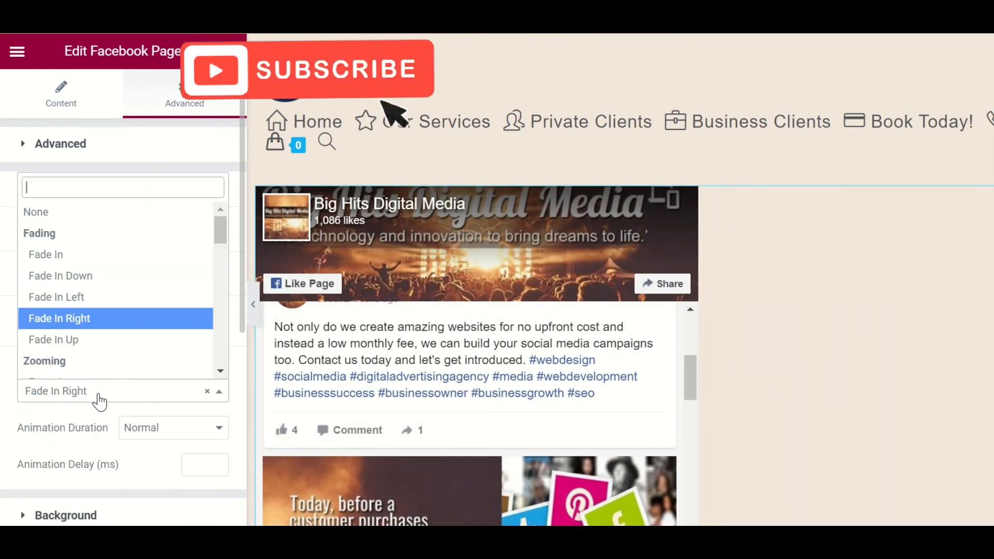
{"action": "left_click", "coordinate": [65, 342]}
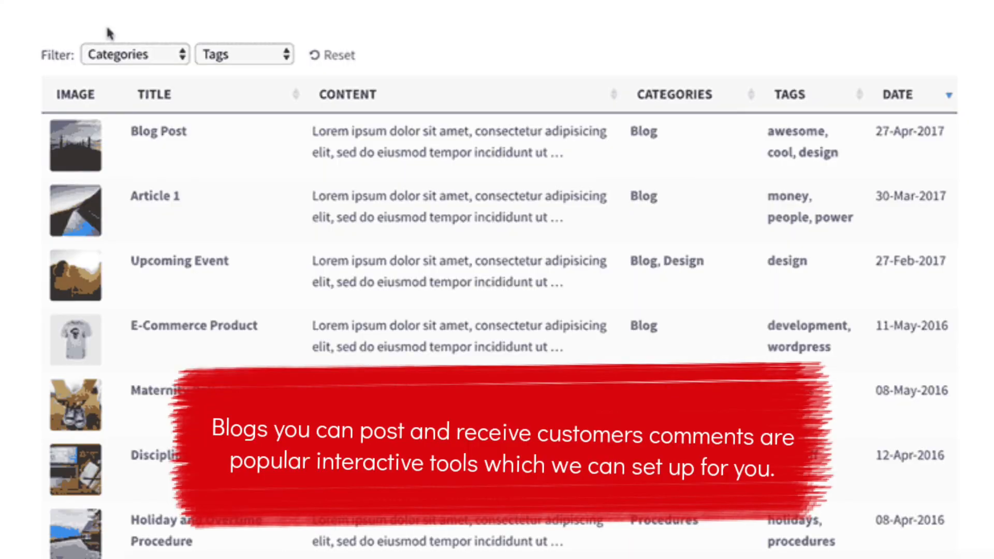
Filter the table of posts by the Blog category
{"action": "left_click", "coordinate": [124, 53]}
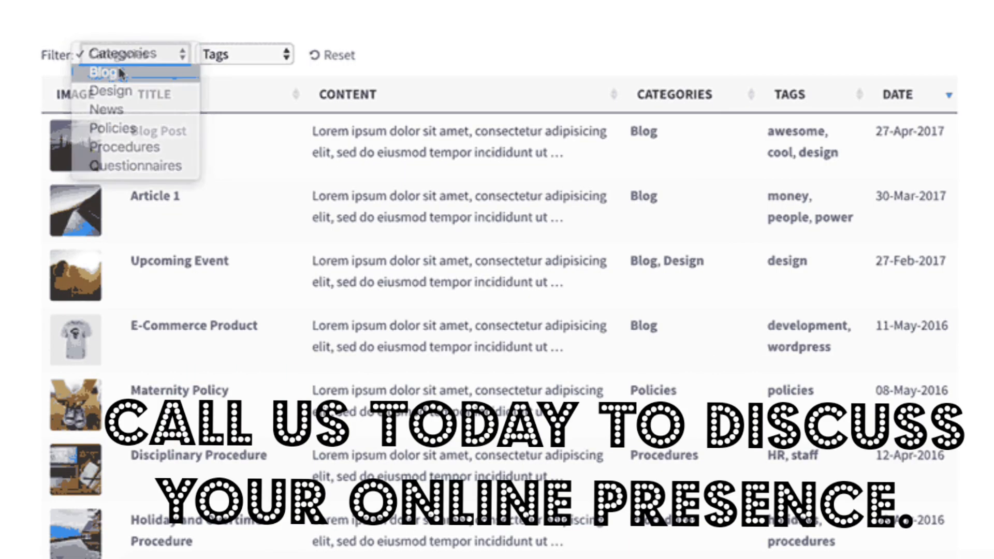
{"action": "left_click", "coordinate": [121, 73]}
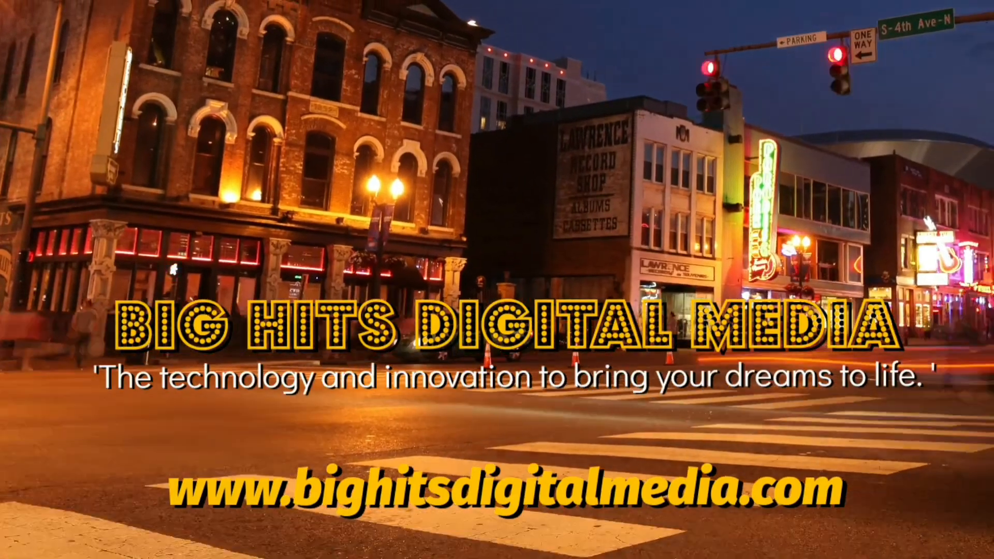